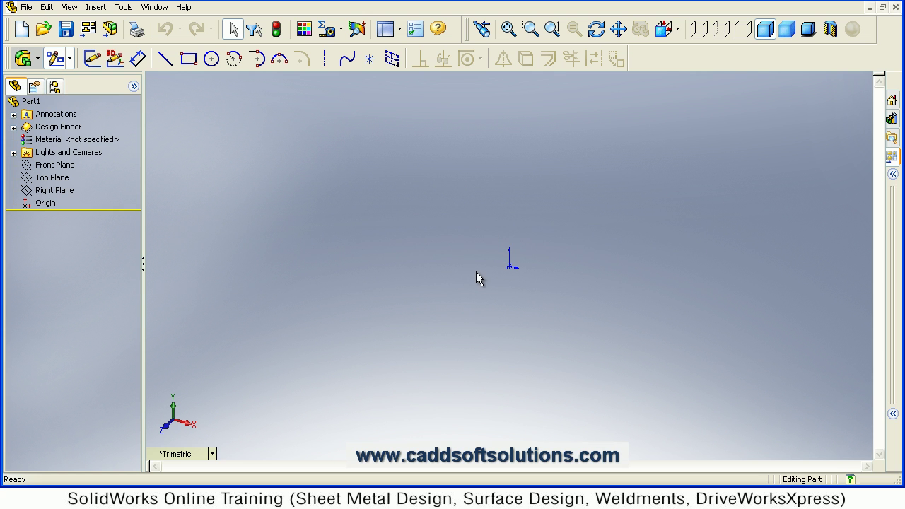
Step: Sketch a five-point arched spline on the Front Plane, spanning about 119 mm across the origin and peaking about 82 mm above it
click(53, 179)
click(56, 165)
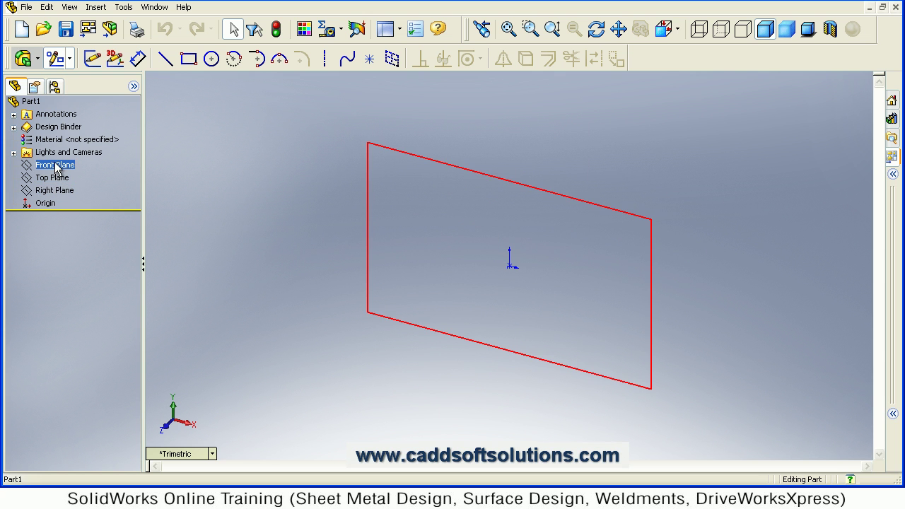
click(92, 58)
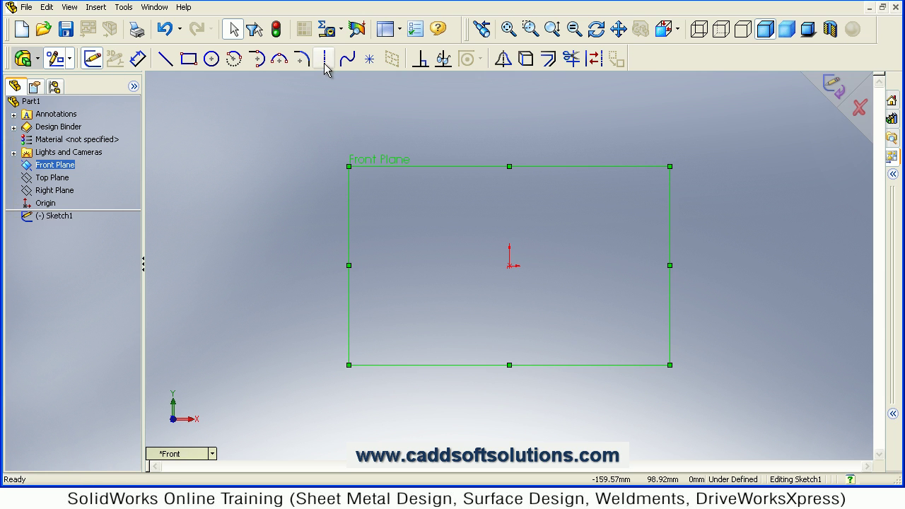
click(347, 63)
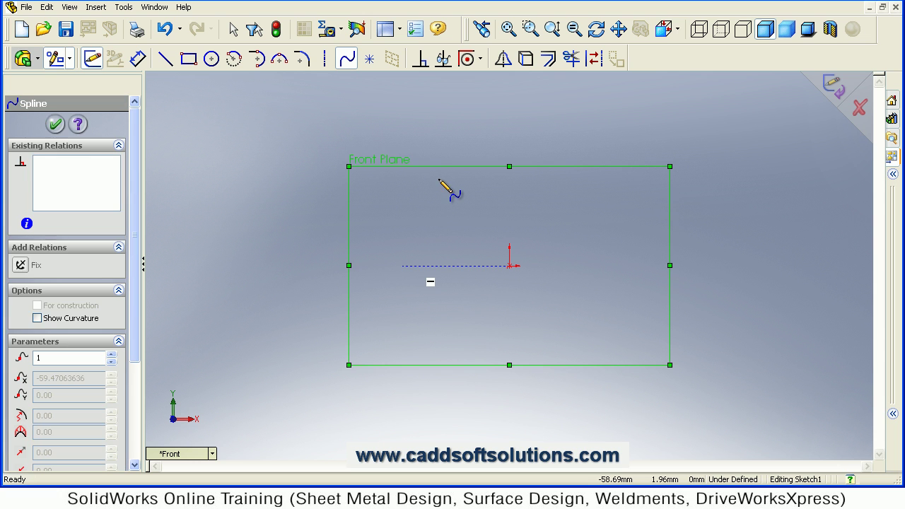
click(438, 179)
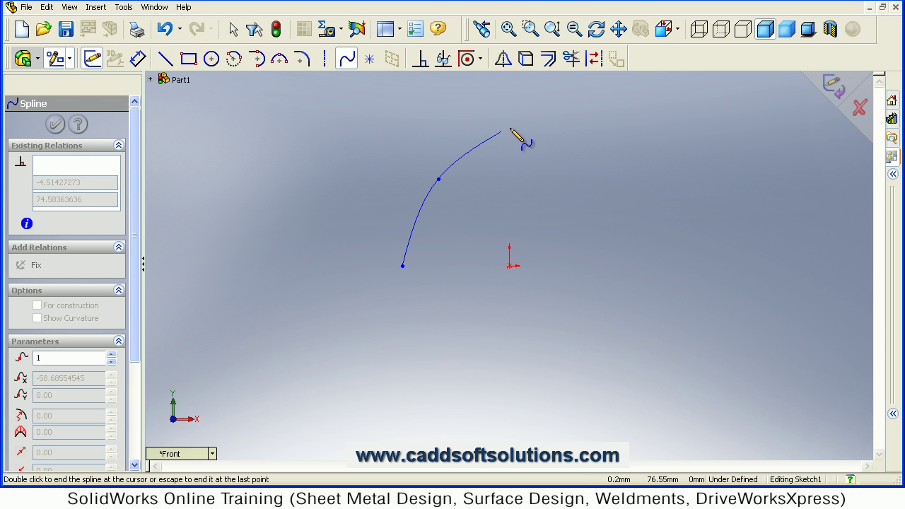
double_click(509, 118)
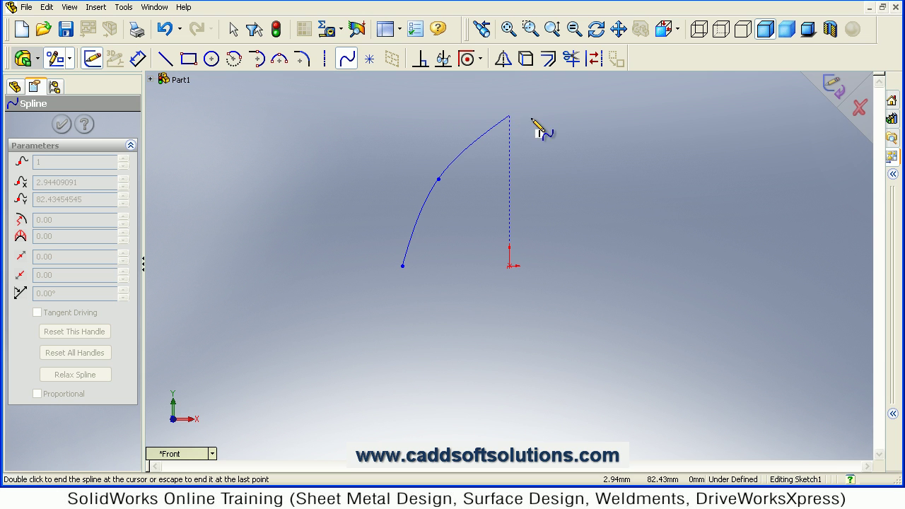
click(575, 178)
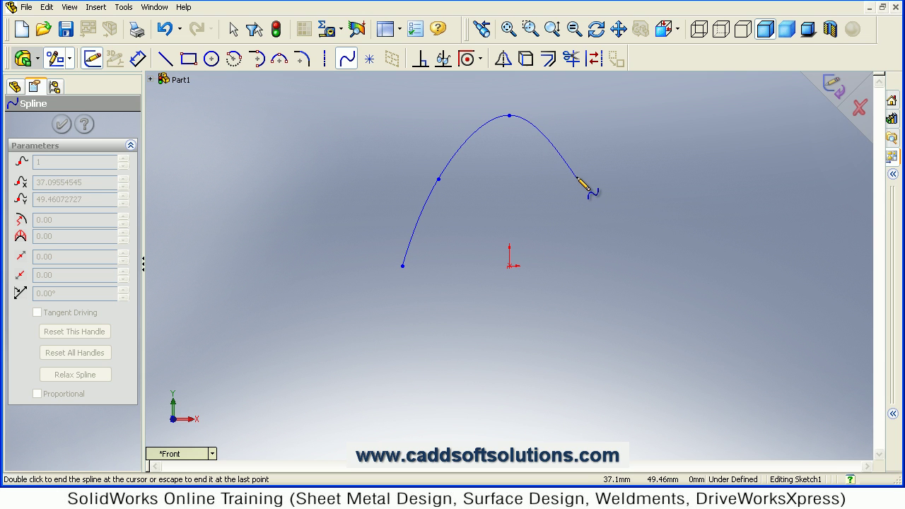
click(617, 267)
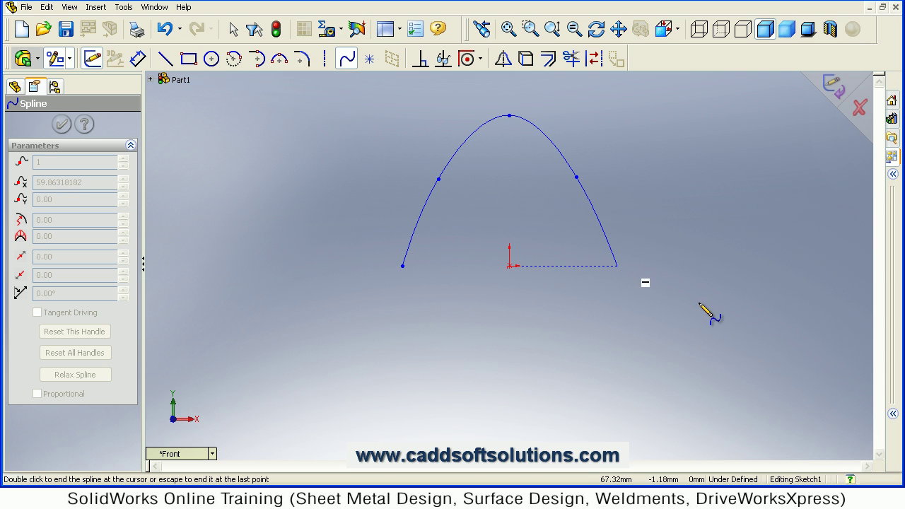
key(Escape)
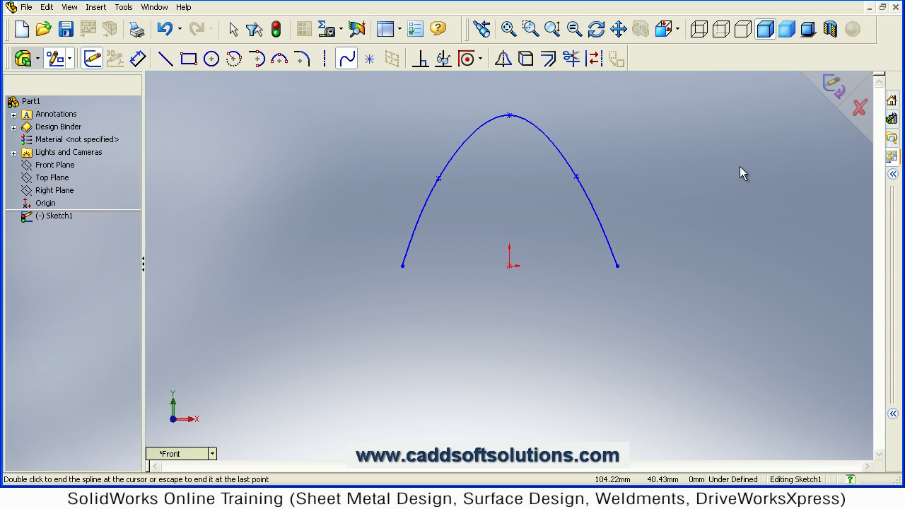
key(Escape)
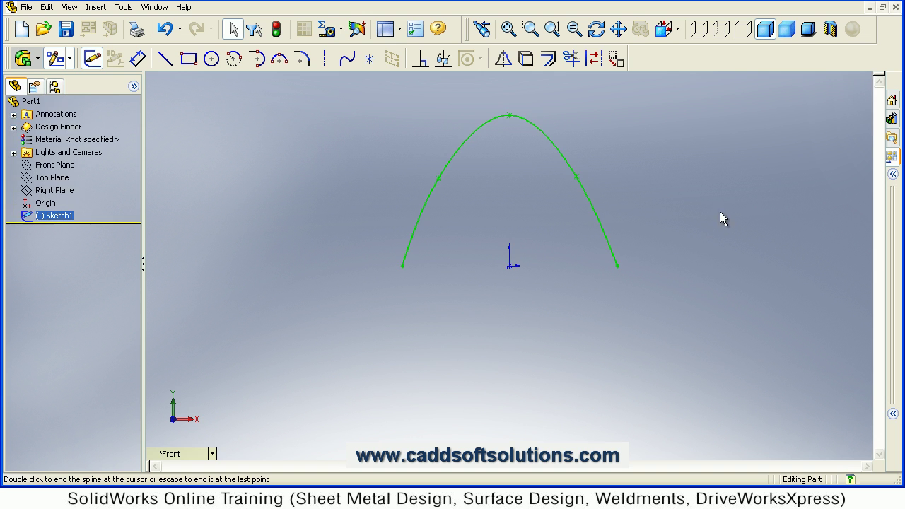
Step: Create a reference plane parallel to the Front Plane at an offset distance of 200 mm
mouse_move(687, 273)
middle_down()
mouse_move(657, 281)
mouse_move(631, 305)
mouse_move(632, 276)
middle_up()
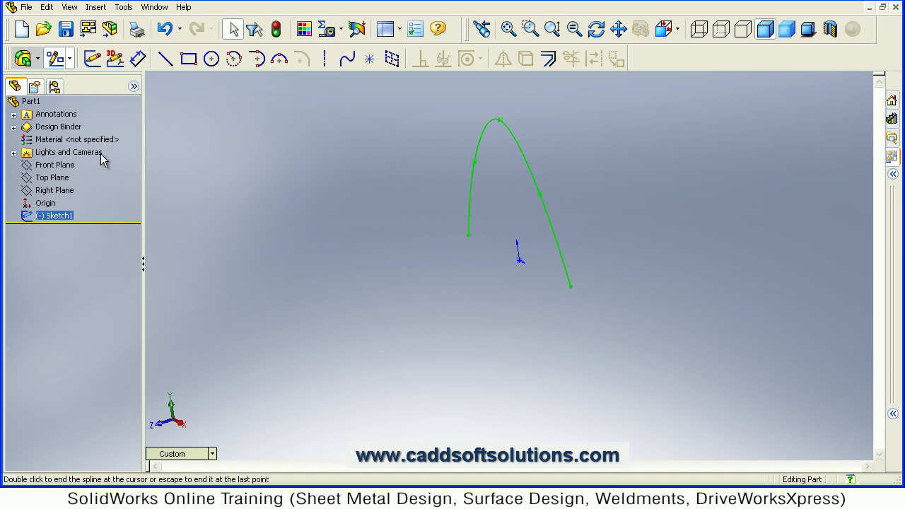
click(51, 167)
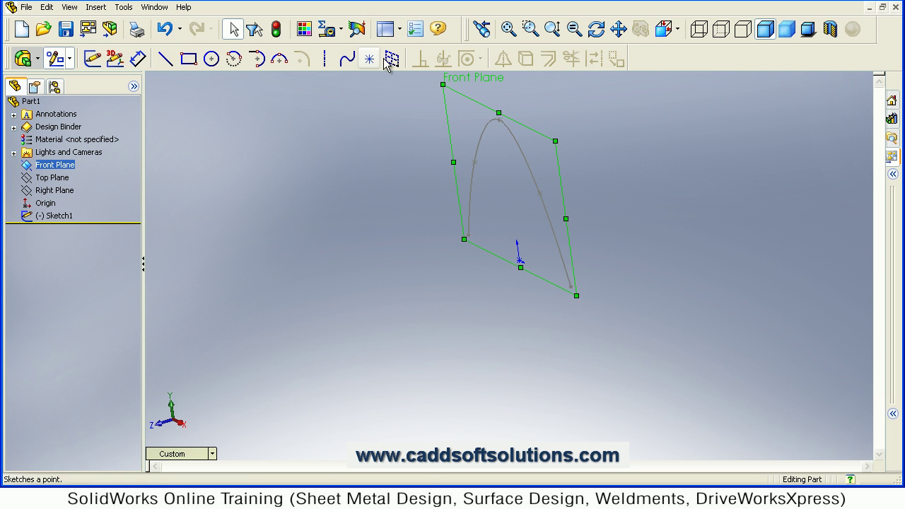
click(25, 61)
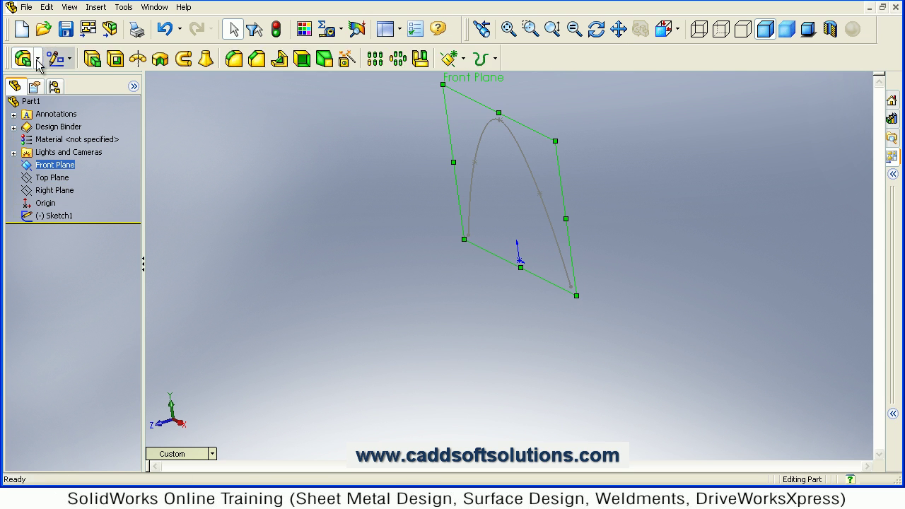
click(463, 58)
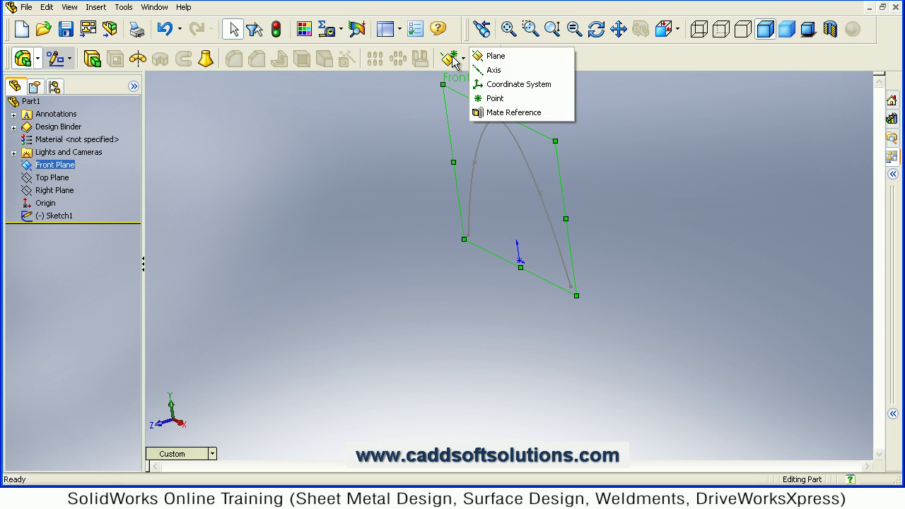
click(496, 58)
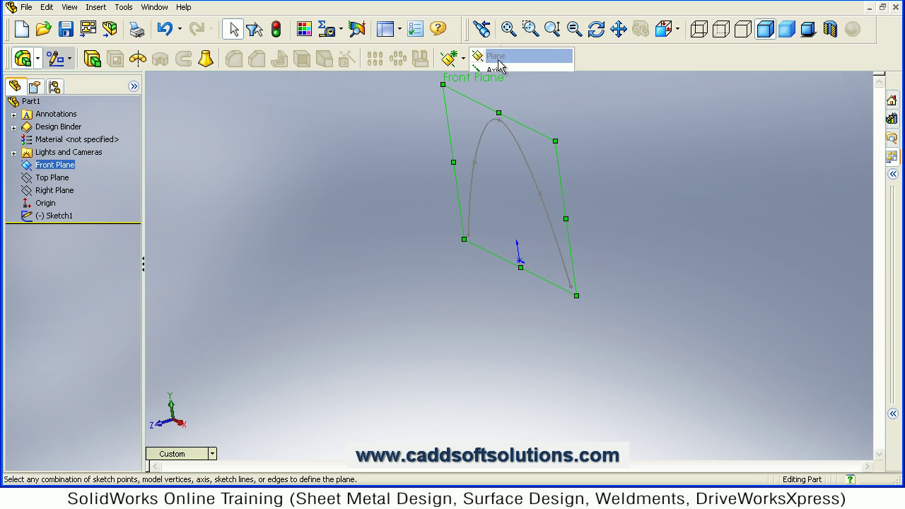
click(87, 286)
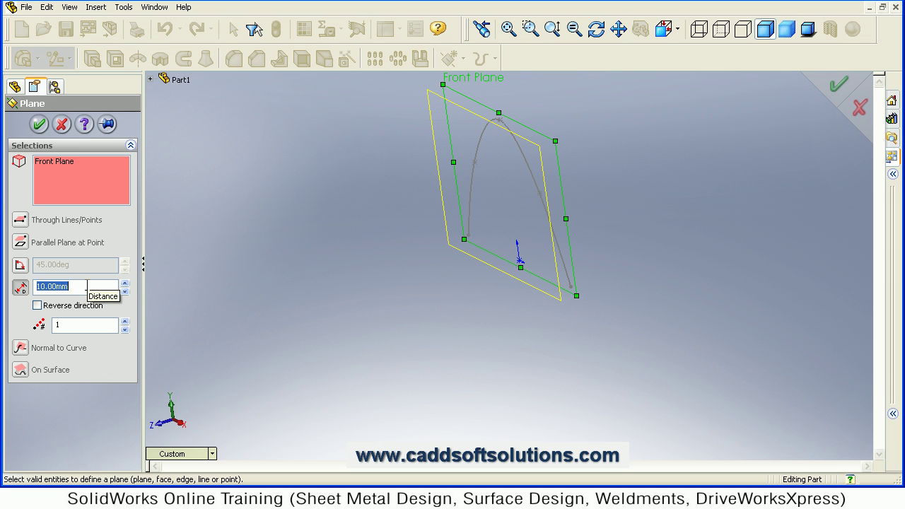
key(Return)
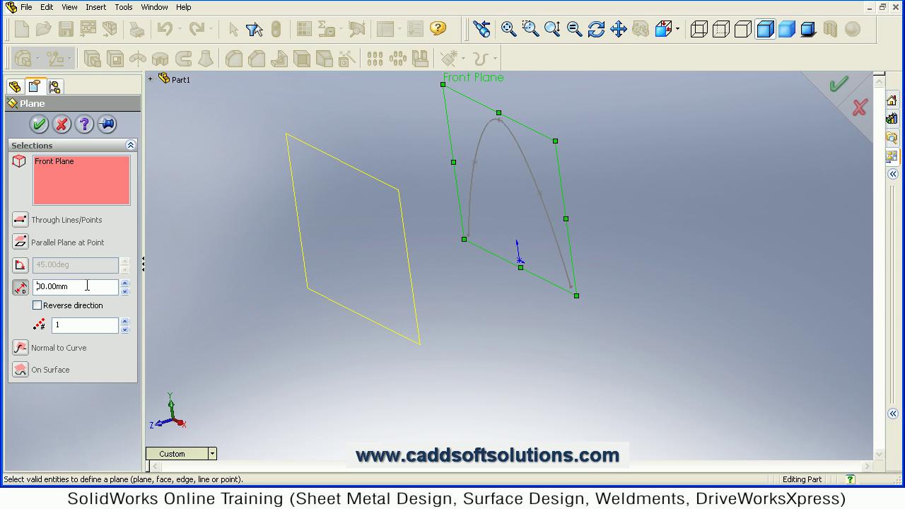
text(20)
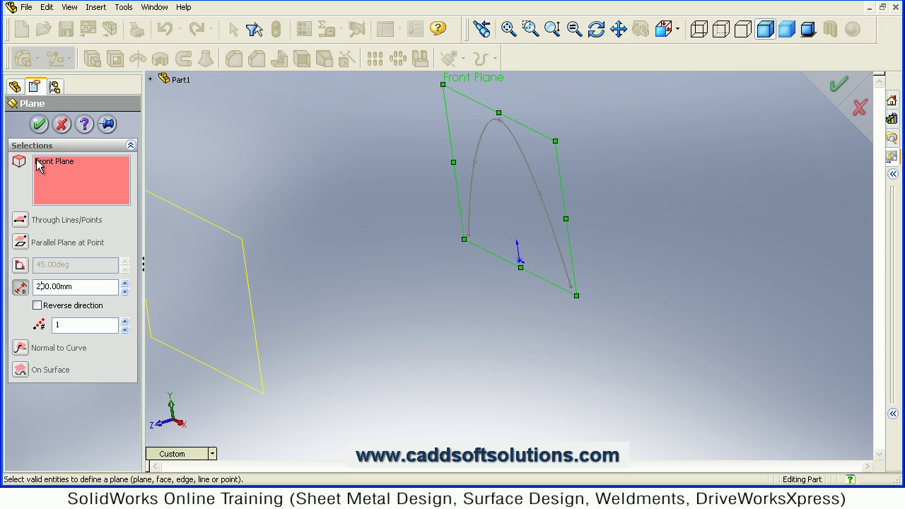
click(39, 123)
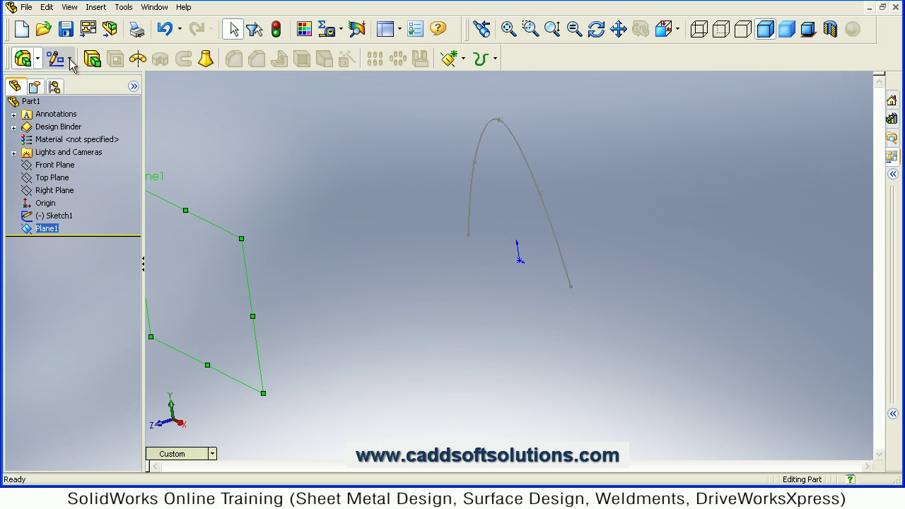
Step: Sketch a wider five-point arched spline on the offset plane, starting about 78 mm left of the origin and peaking about 95 mm above it
click(58, 59)
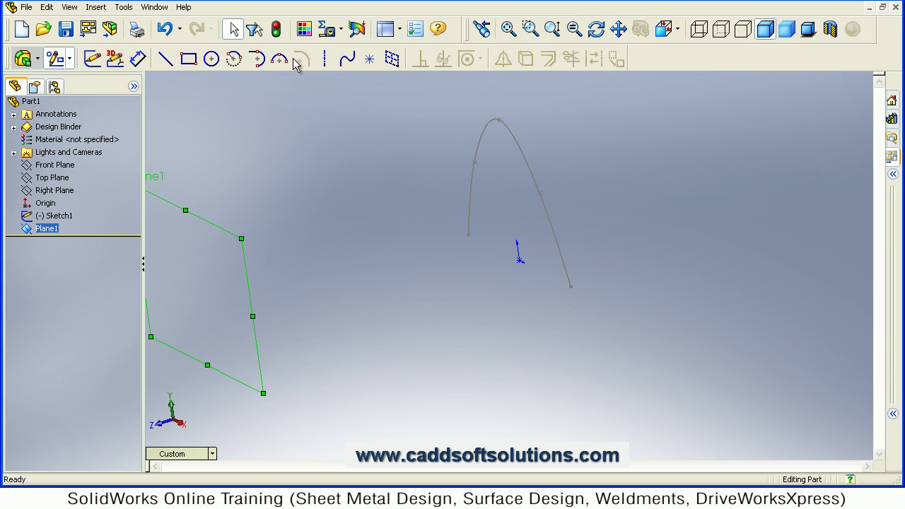
click(346, 60)
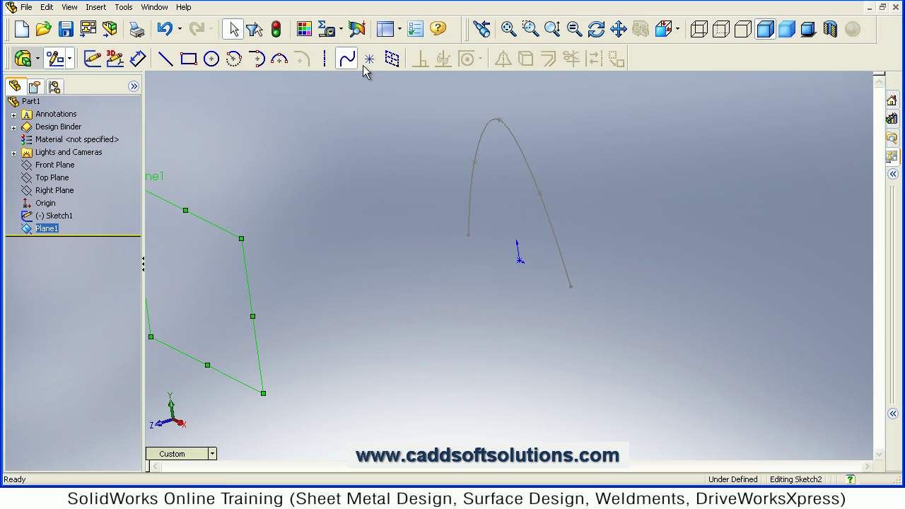
click(677, 28)
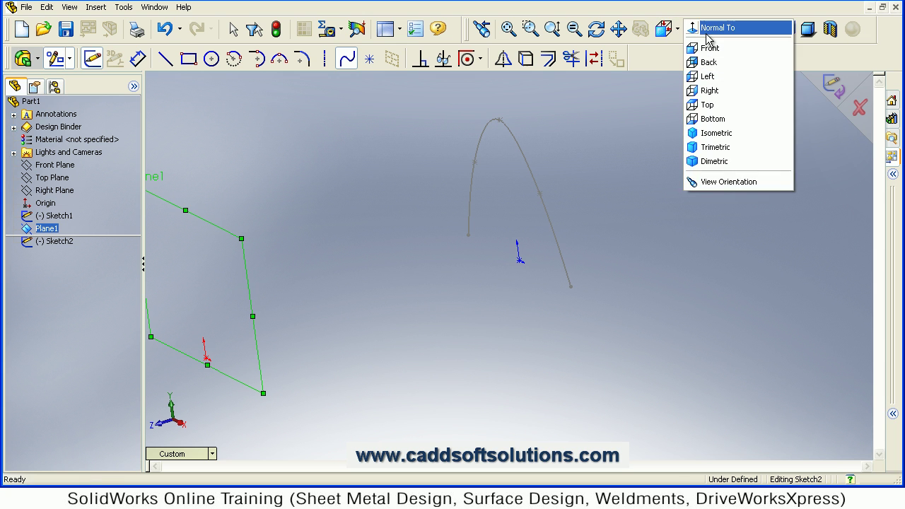
click(706, 32)
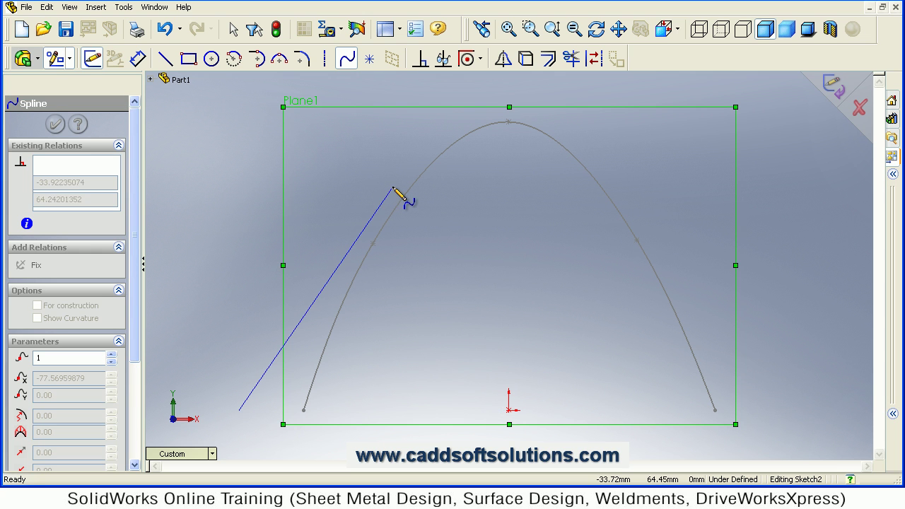
click(393, 188)
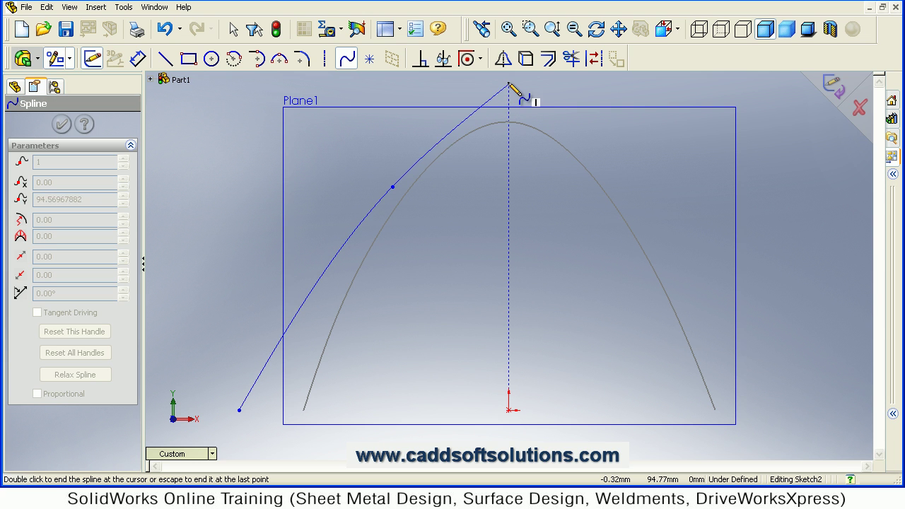
click(508, 85)
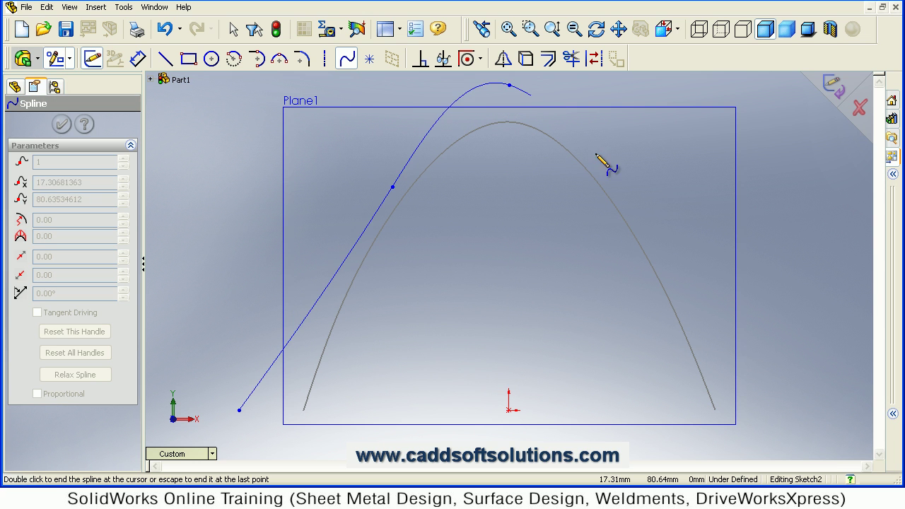
click(659, 202)
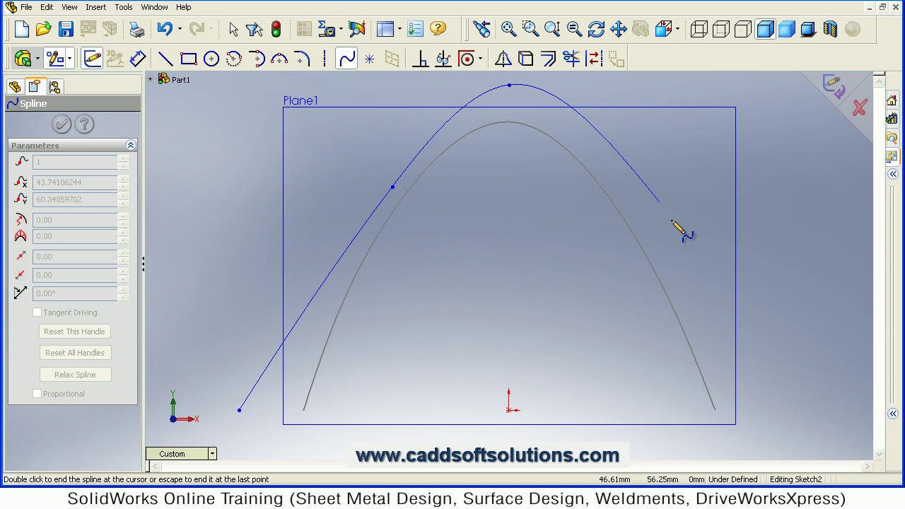
click(765, 409)
key(Escape)
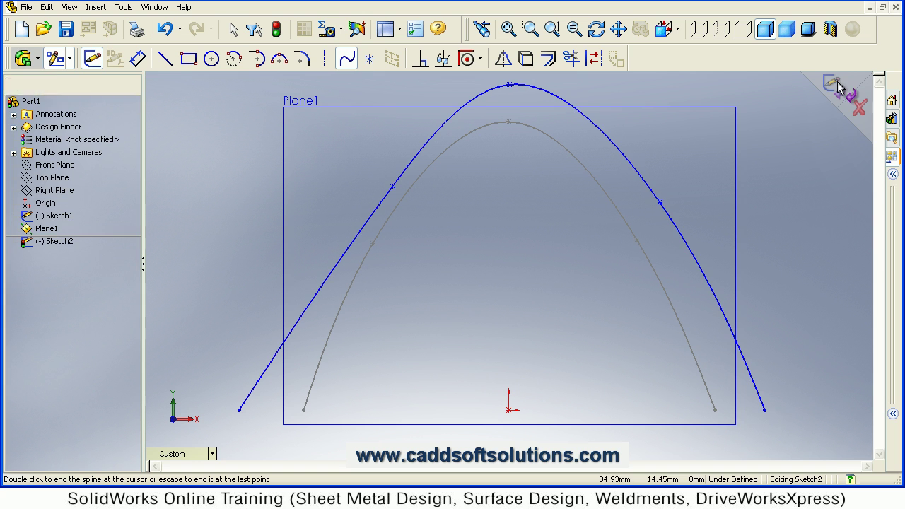
click(834, 83)
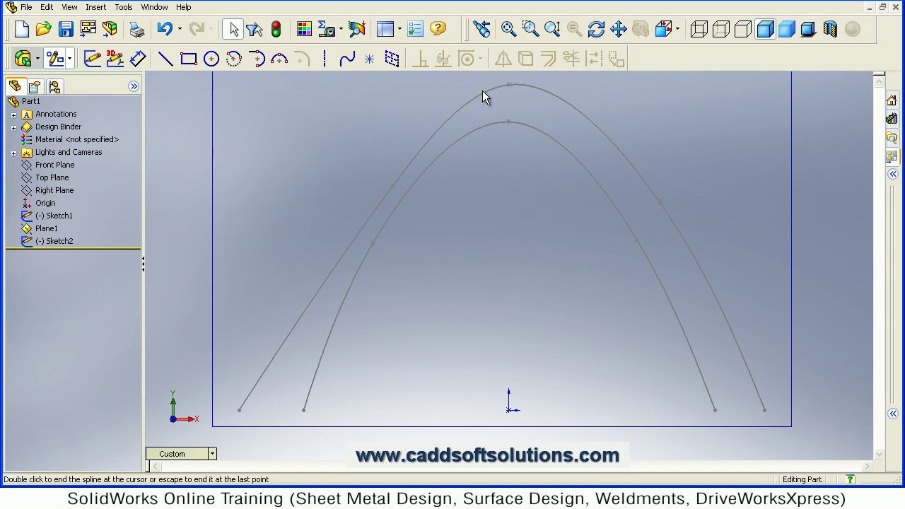
Step: Create a second reference plane offset 200 mm from the Front Plane in the reversed direction
click(669, 35)
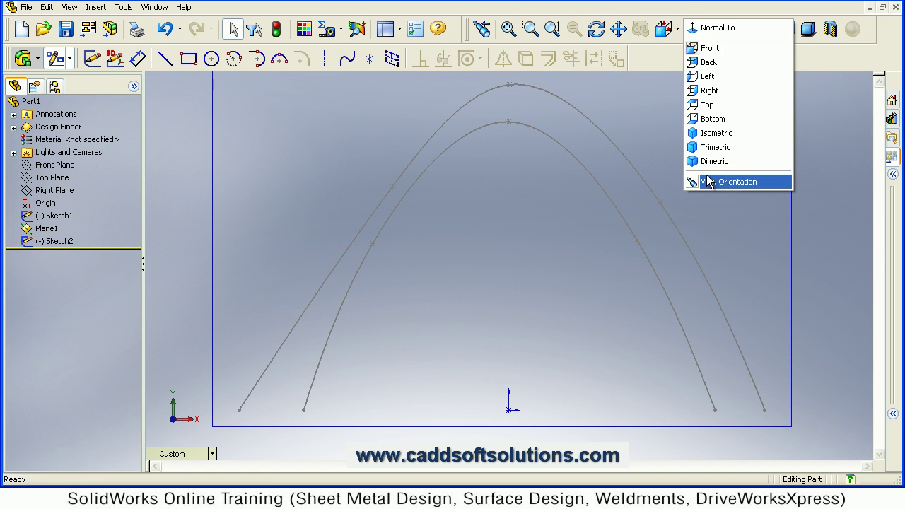
click(710, 134)
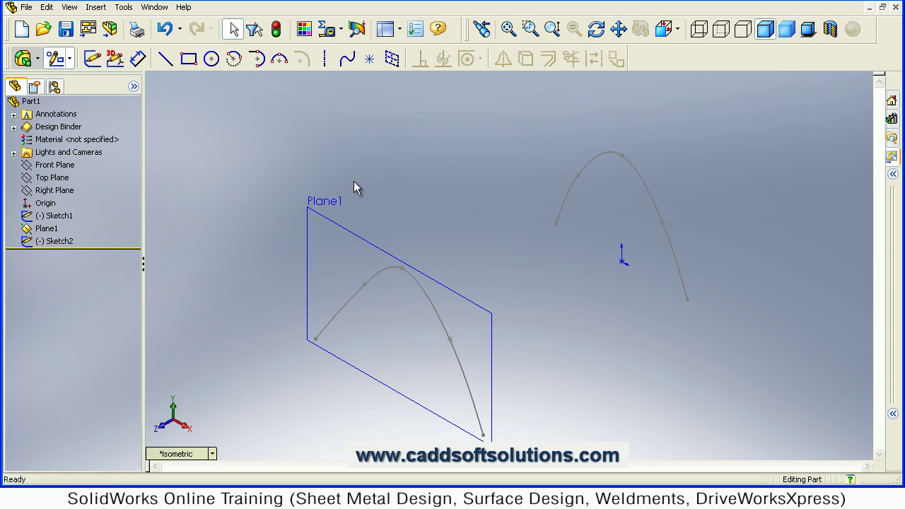
click(53, 167)
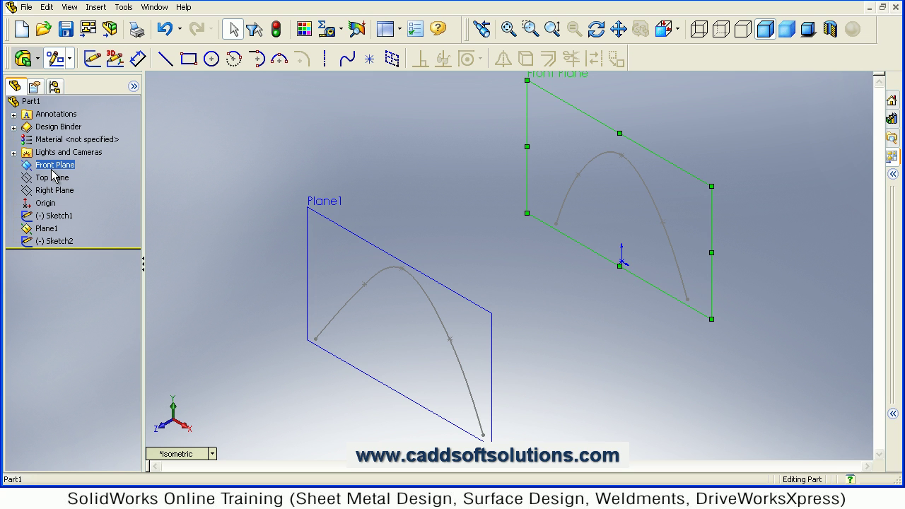
click(23, 58)
click(462, 59)
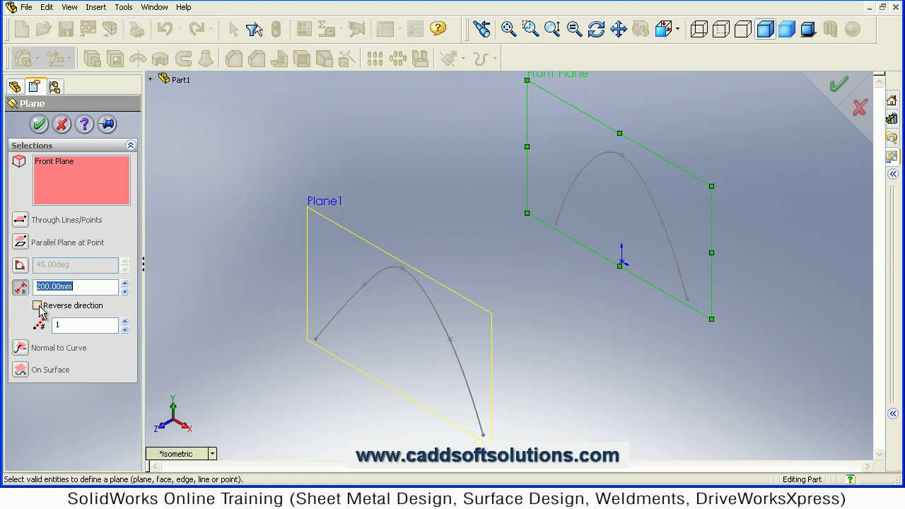
click(38, 305)
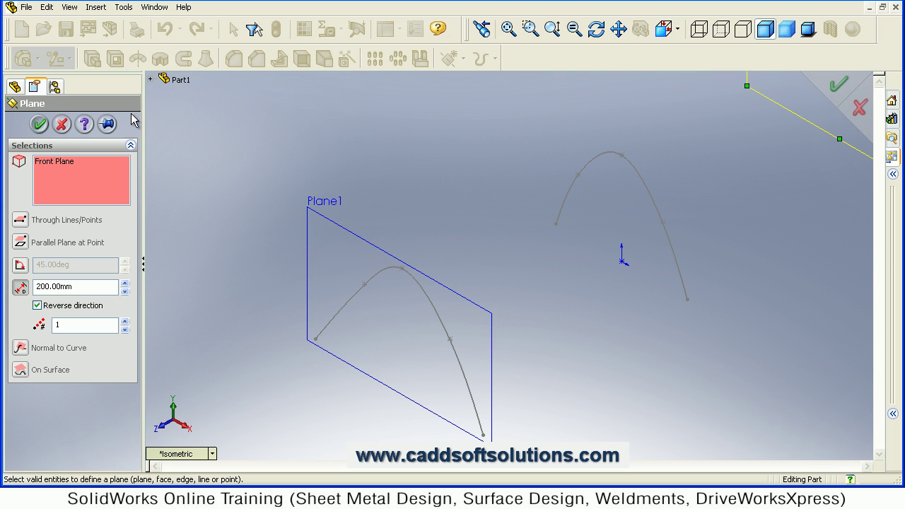
key(Return)
Step: Sketch a seven-point arched spline on the reversed 200 mm plane, running from about 93 mm left to about 91 mm right of the origin
click(664, 29)
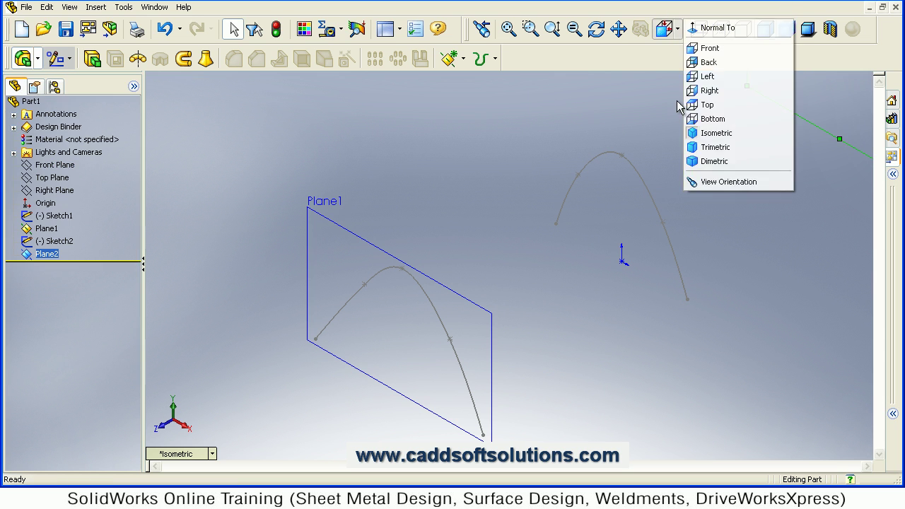
click(701, 134)
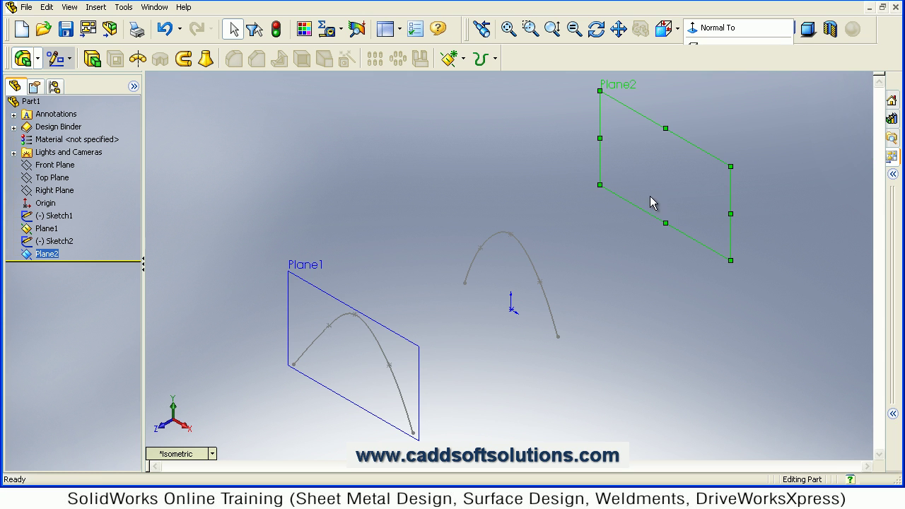
click(68, 61)
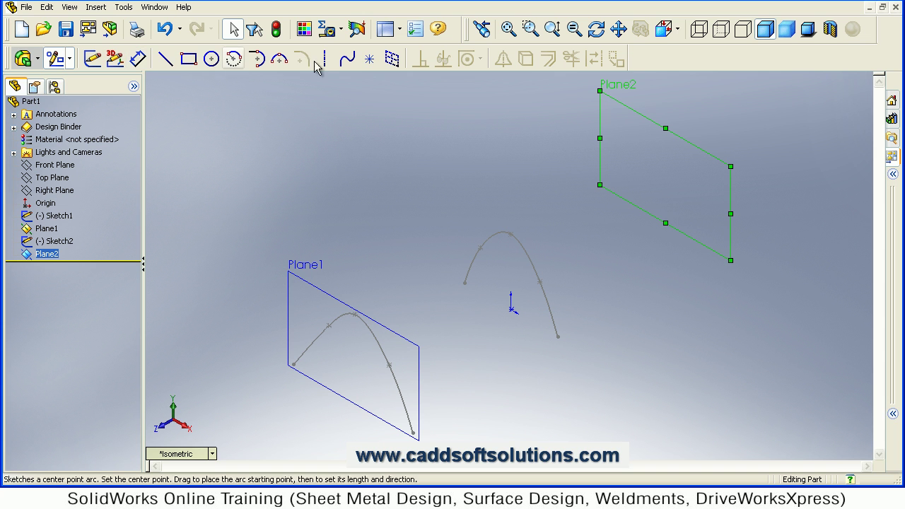
click(349, 66)
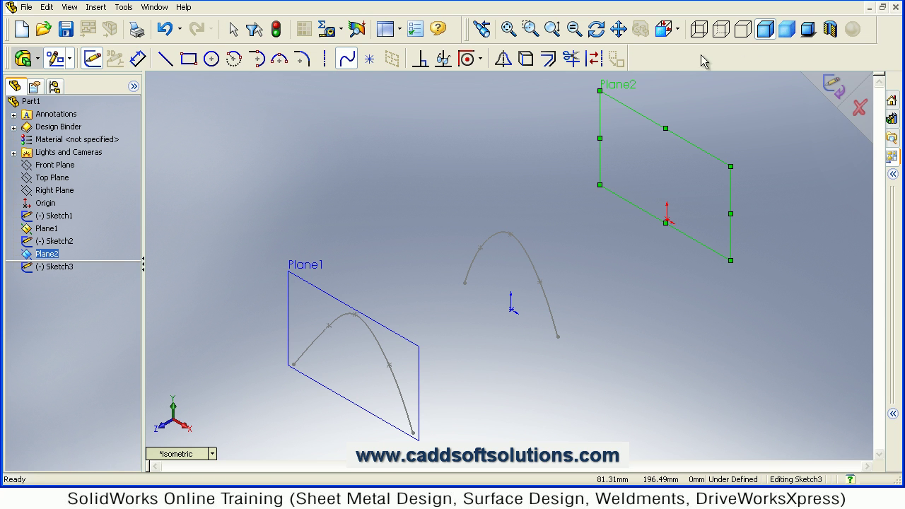
click(665, 32)
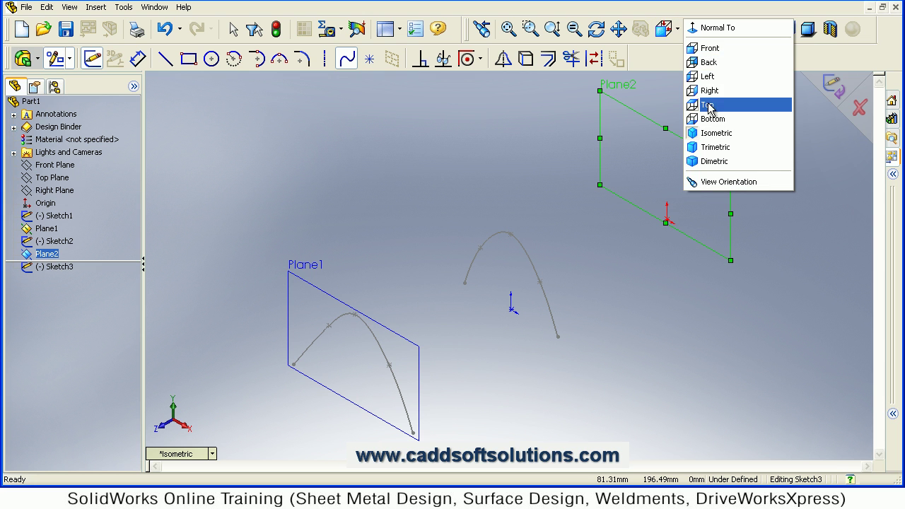
click(715, 28)
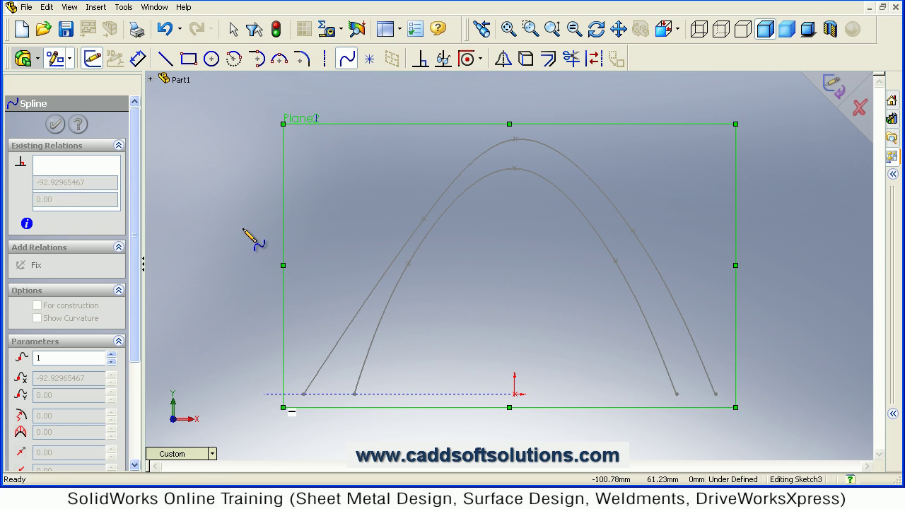
click(242, 229)
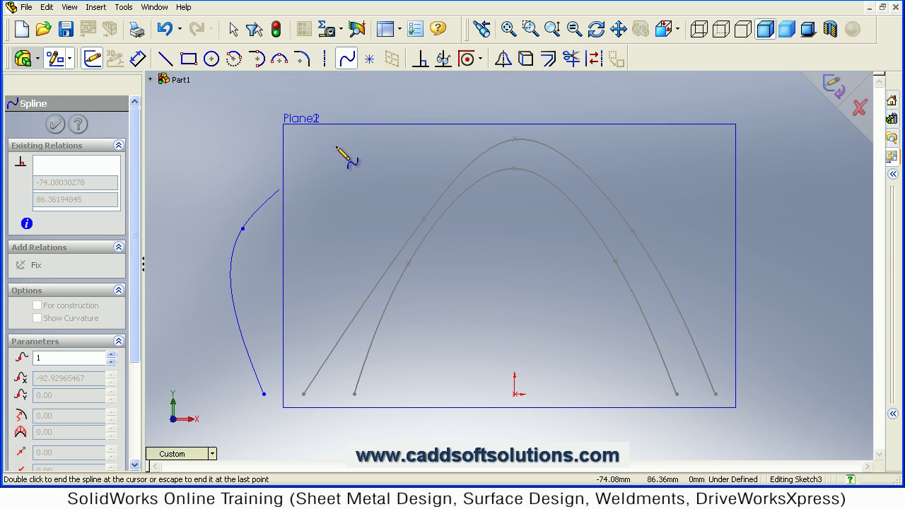
click(412, 113)
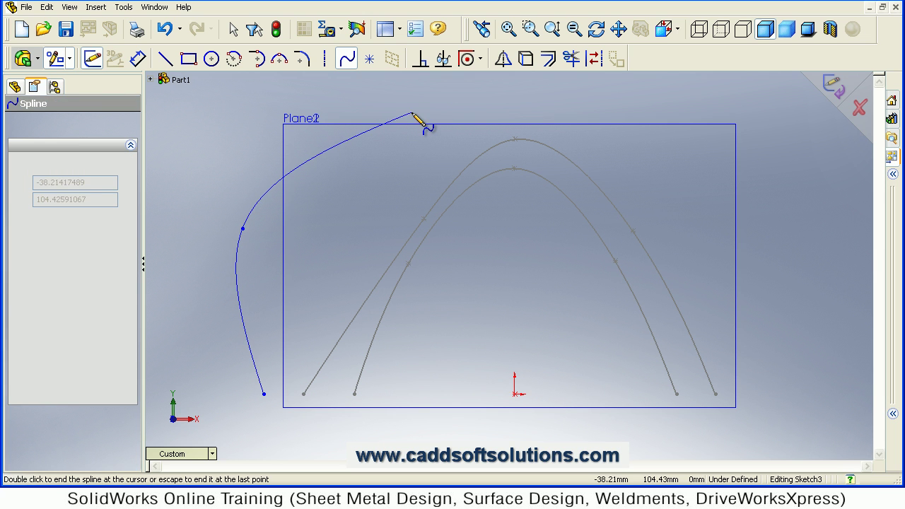
click(515, 99)
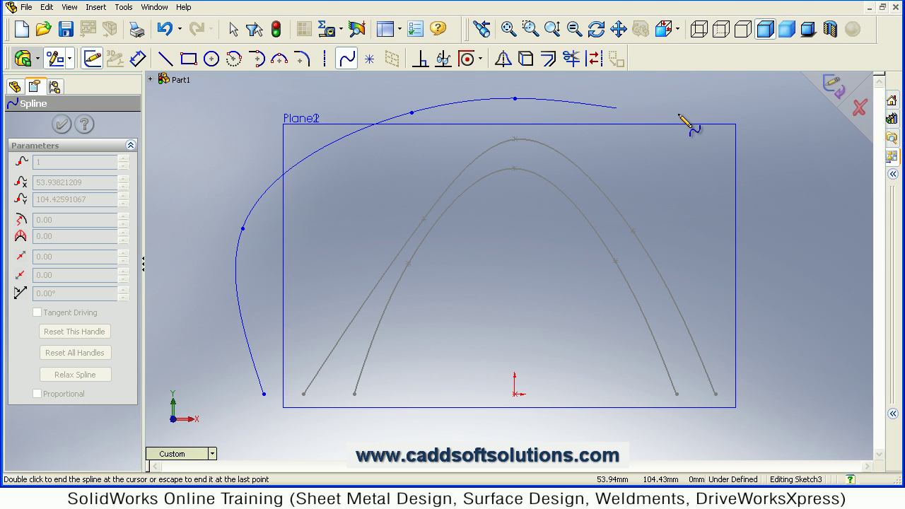
click(640, 110)
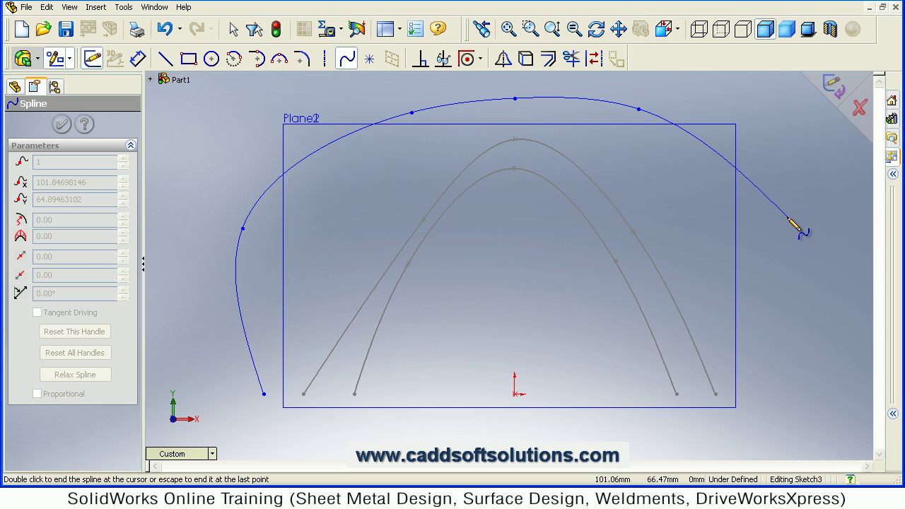
click(787, 223)
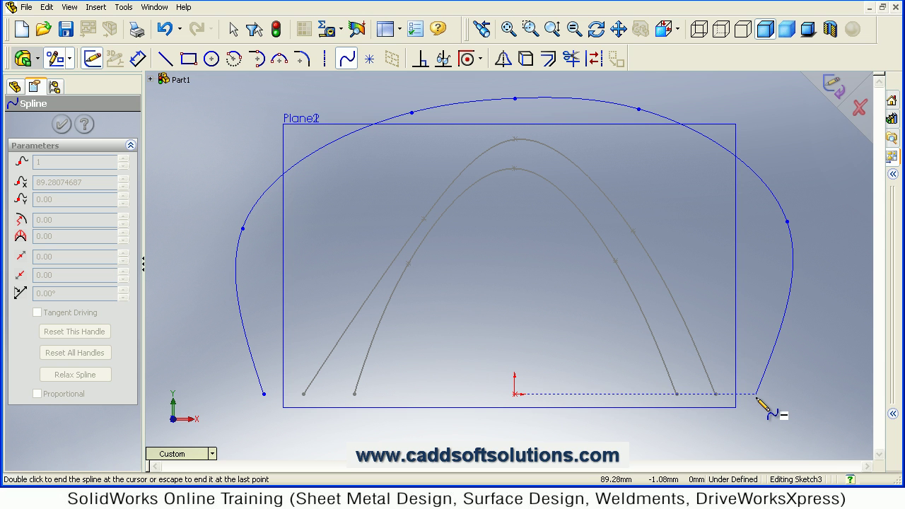
click(761, 393)
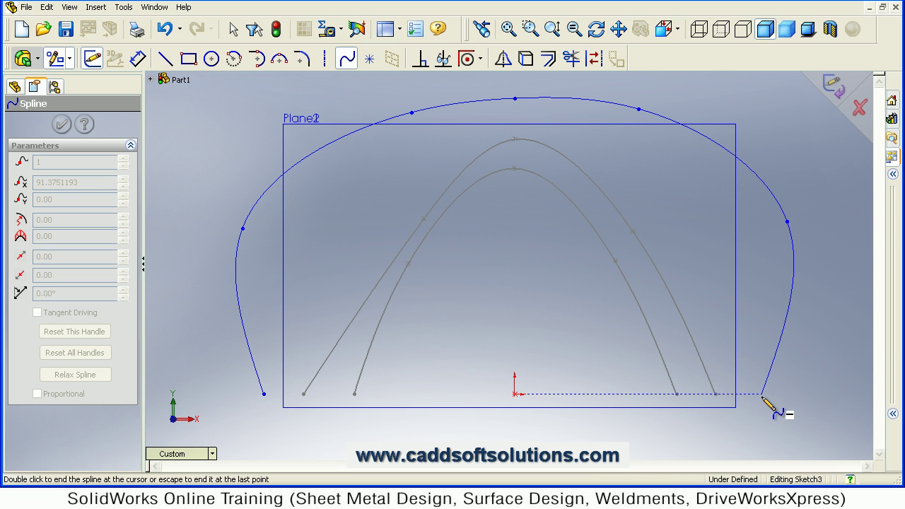
key(Escape)
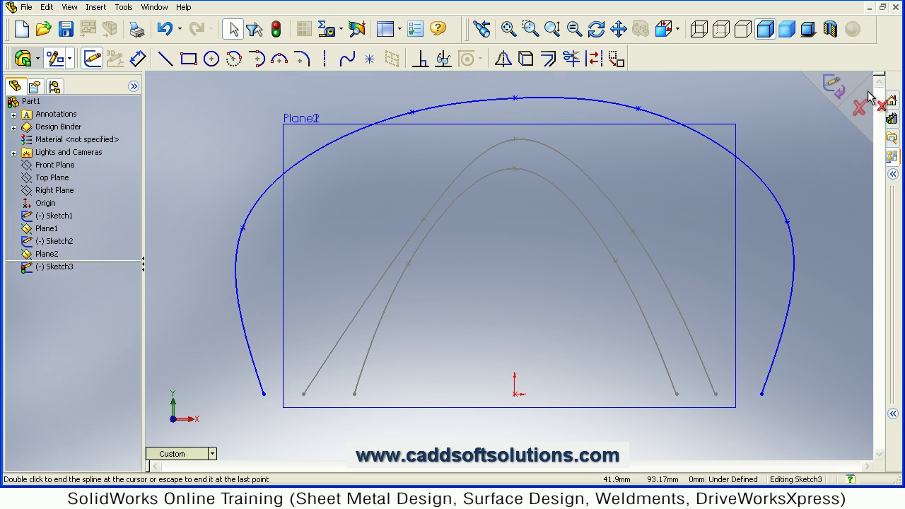
click(839, 86)
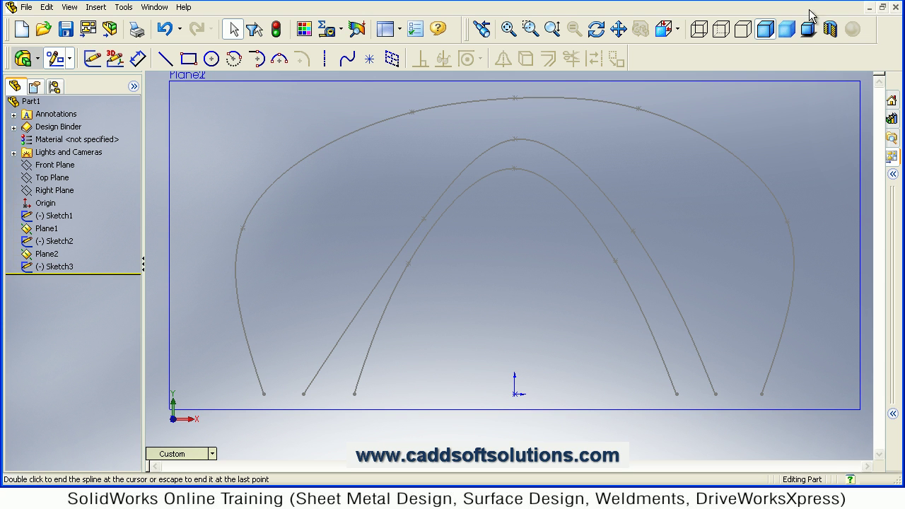
Step: Create a lofted surface through the three arched spline sketches, in order from the first offset plane to the second
click(667, 31)
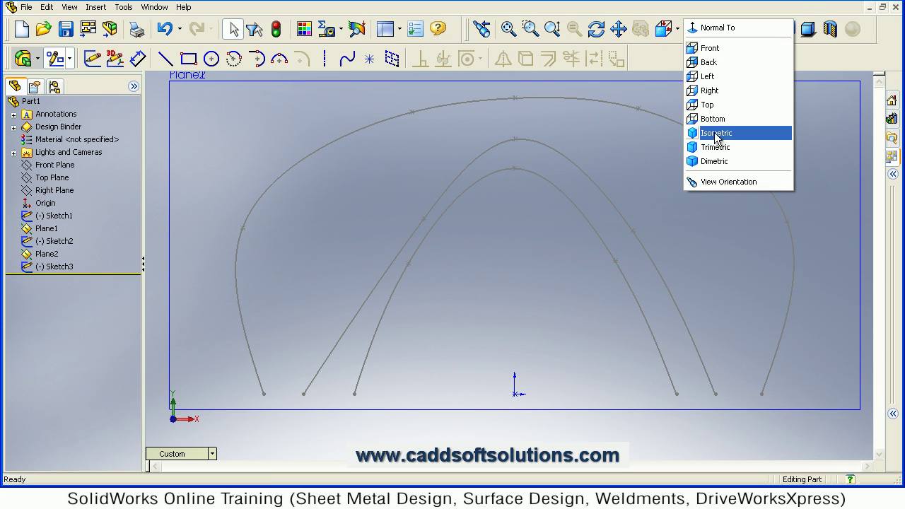
click(716, 135)
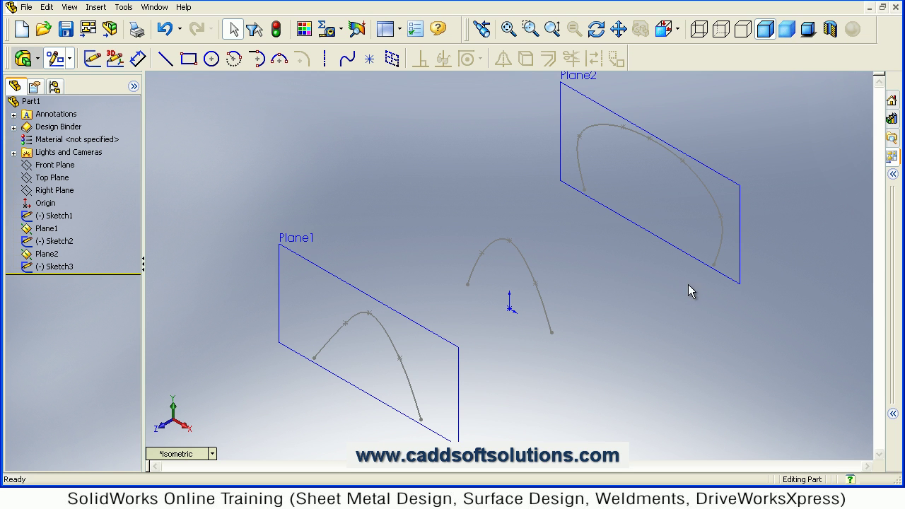
click(97, 8)
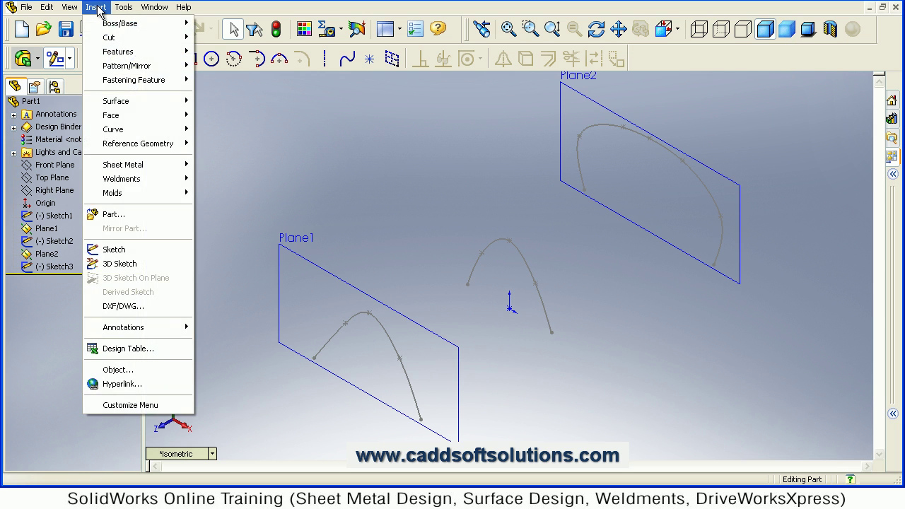
mouse_move(135, 106)
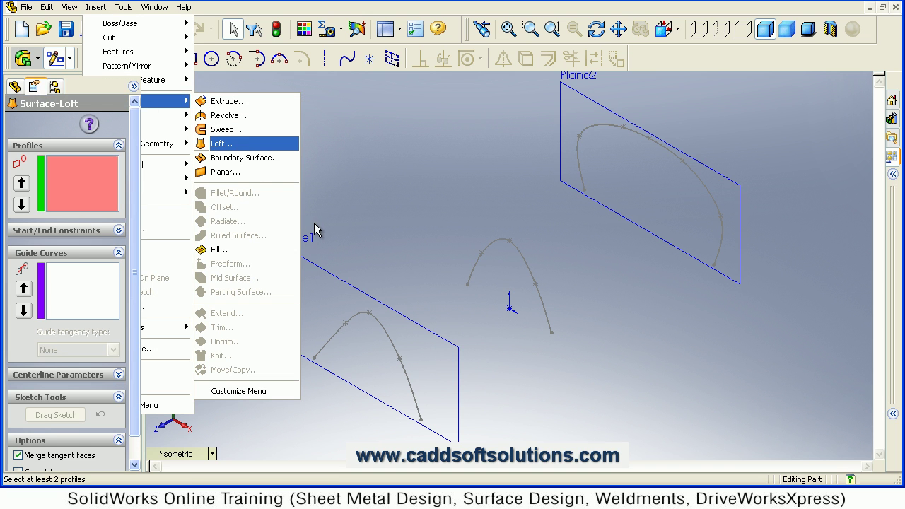
click(389, 346)
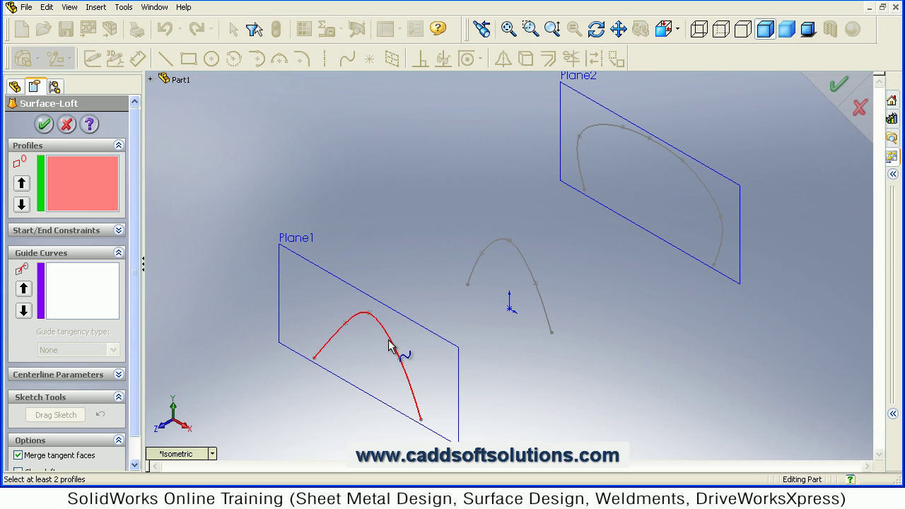
click(391, 344)
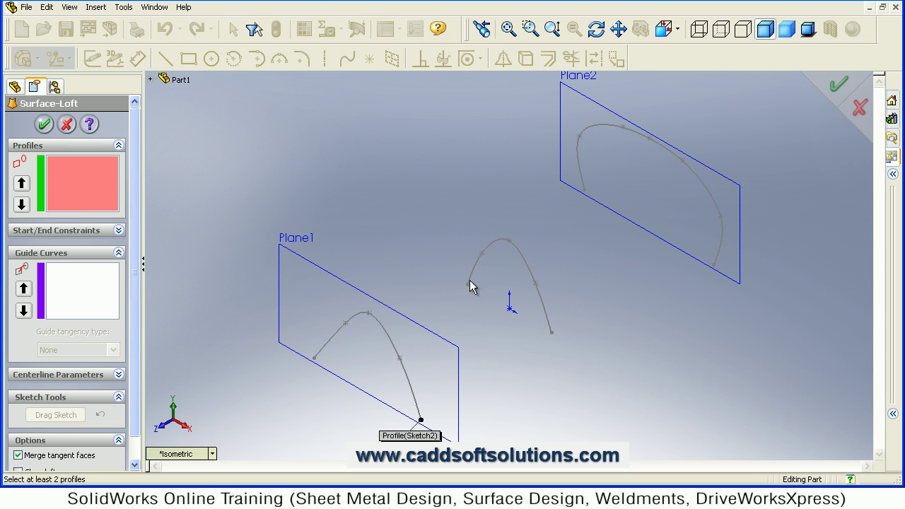
click(524, 267)
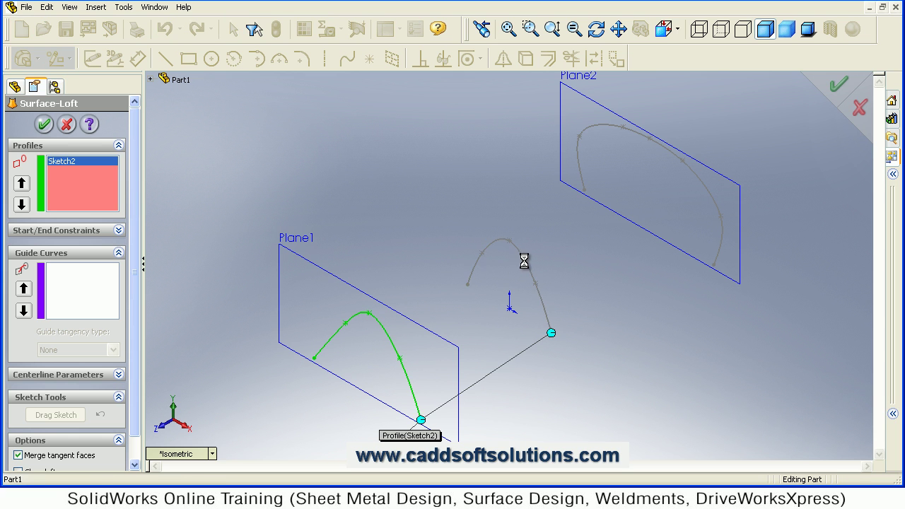
click(696, 177)
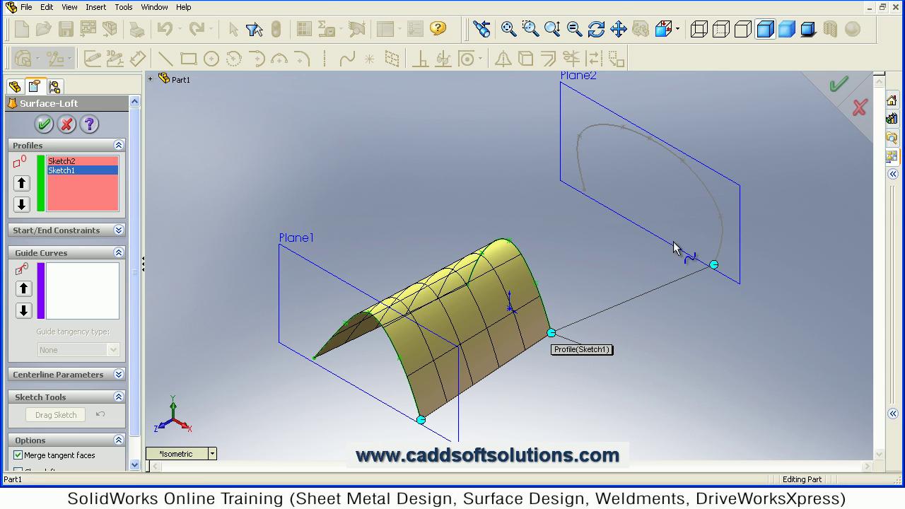
mouse_move(606, 347)
middle_down()
mouse_move(646, 359)
mouse_move(597, 329)
mouse_move(586, 308)
mouse_move(607, 331)
middle_up()
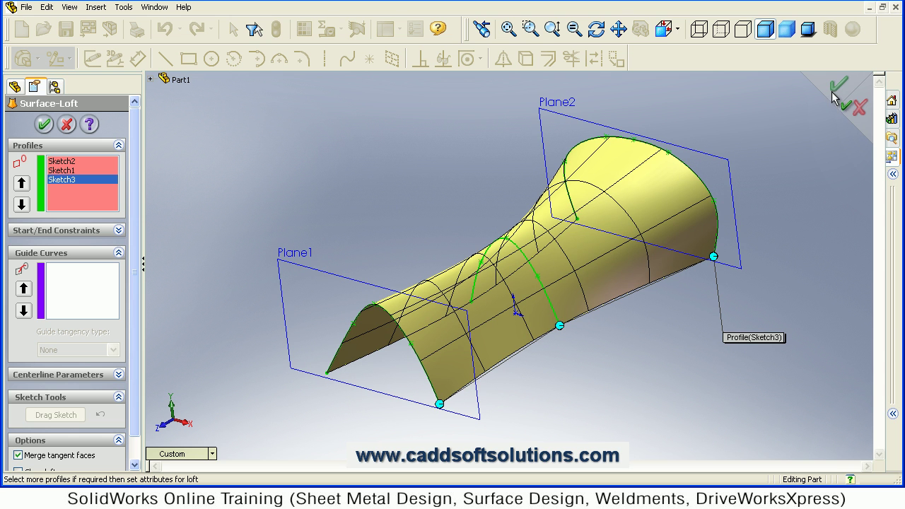
middle_drag(594, 366, 404, 347)
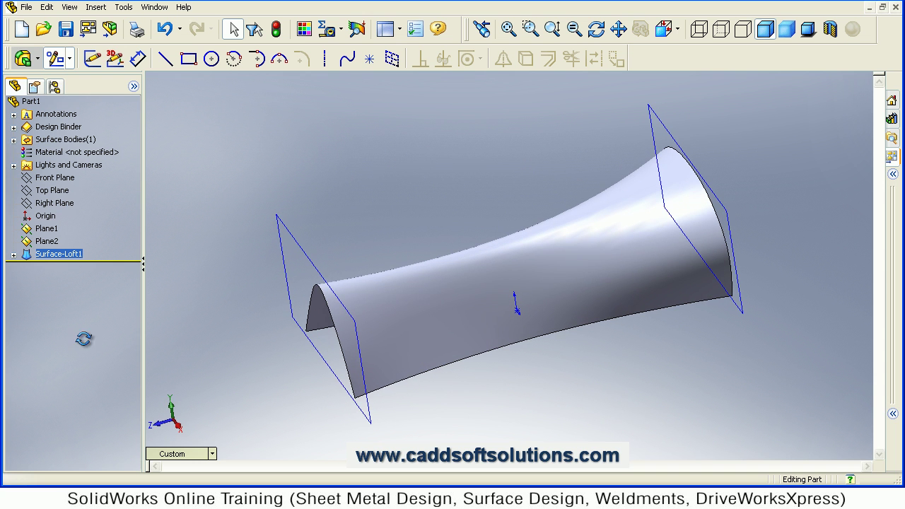
Step: Reopen the lofted surface's definition to examine its guide curve selection
right_click(55, 259)
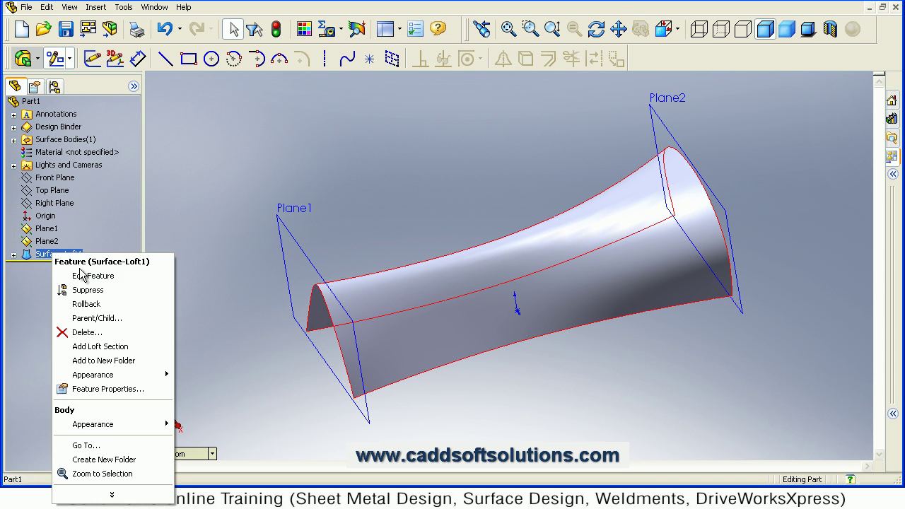
click(77, 275)
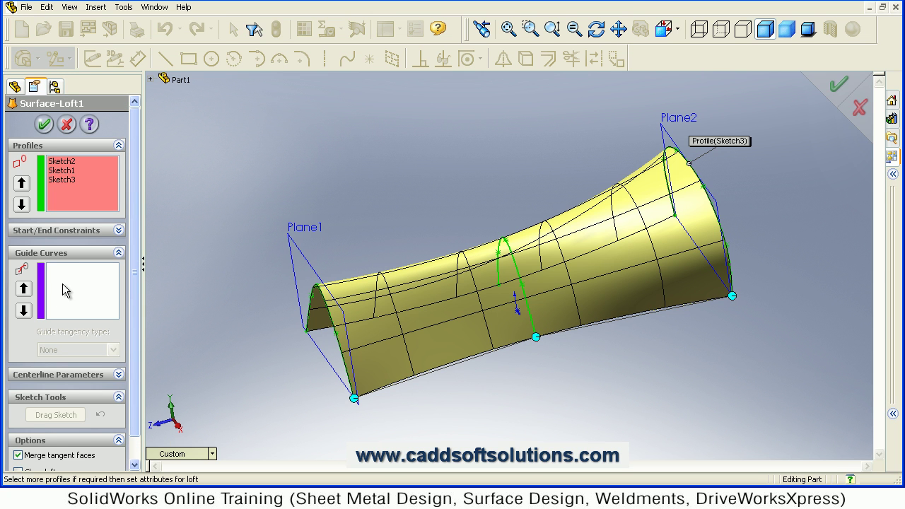
click(60, 283)
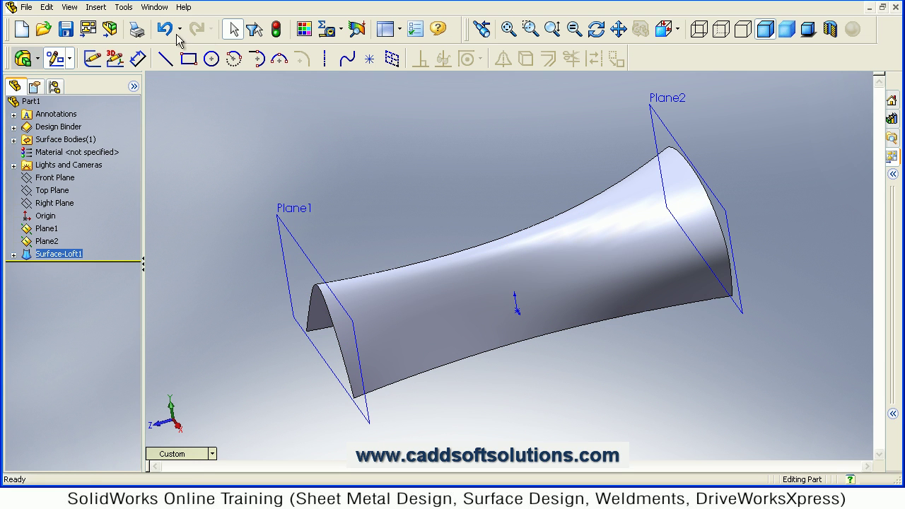
click(137, 29)
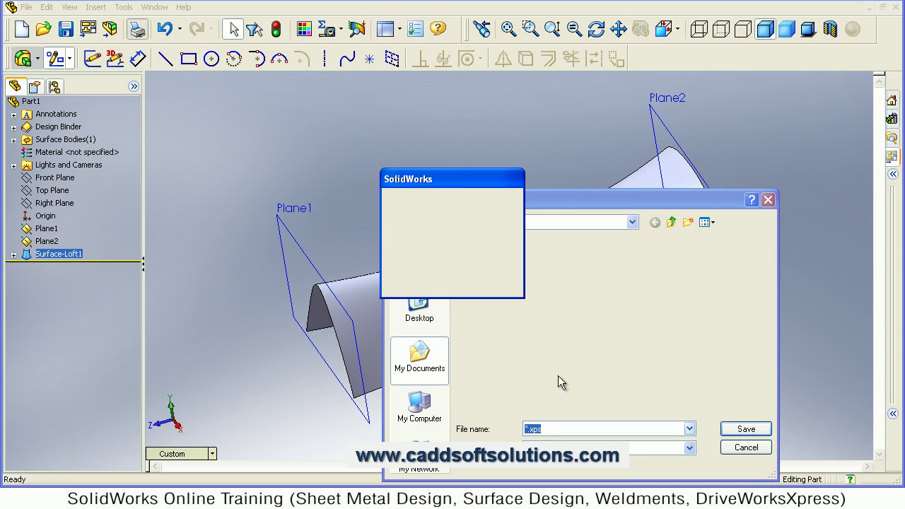
key(Return)
click(482, 234)
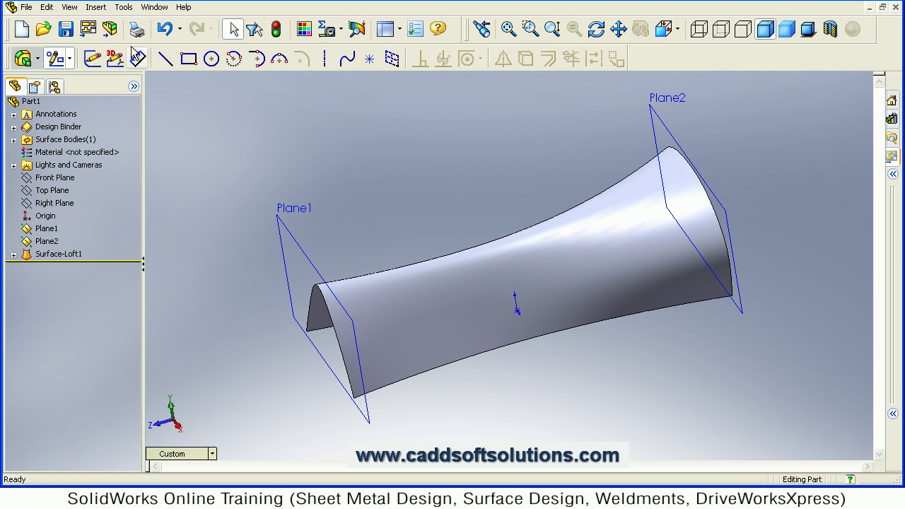
Step: Undo the lofted surface
click(164, 29)
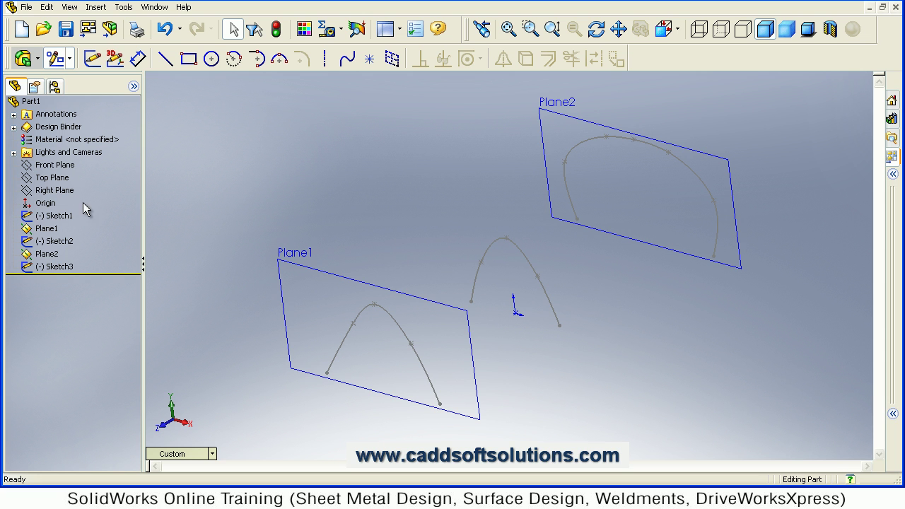
Step: Sketch a five-point spline on the Right Plane through the three arches' peaks, rising to about 127 mm between the Plane1 arch and the middle one
click(49, 192)
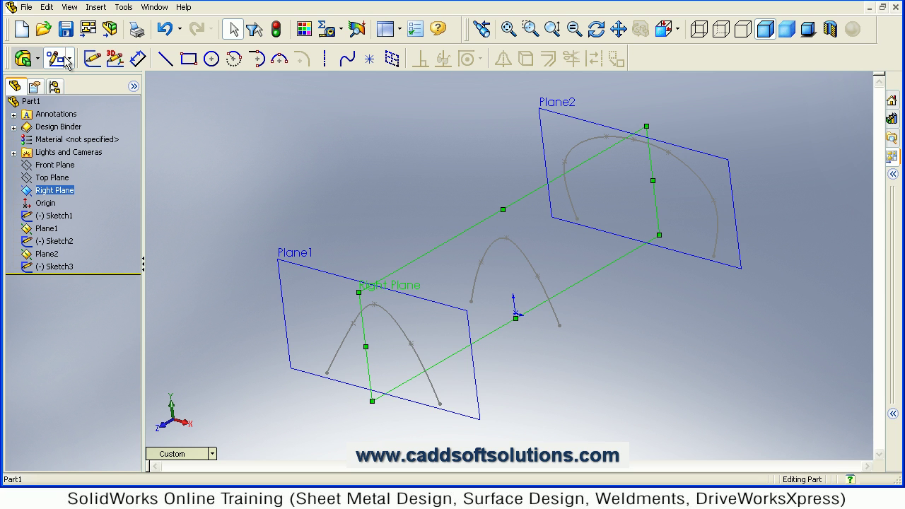
click(346, 59)
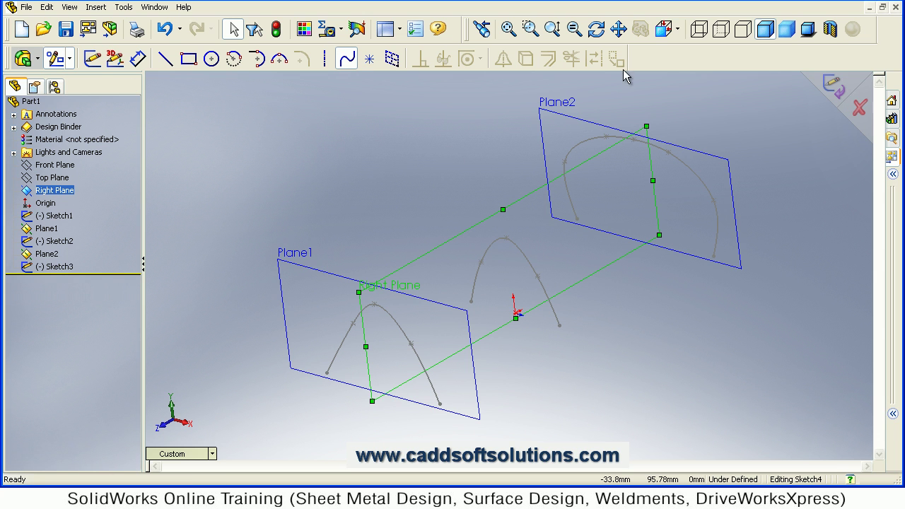
click(677, 29)
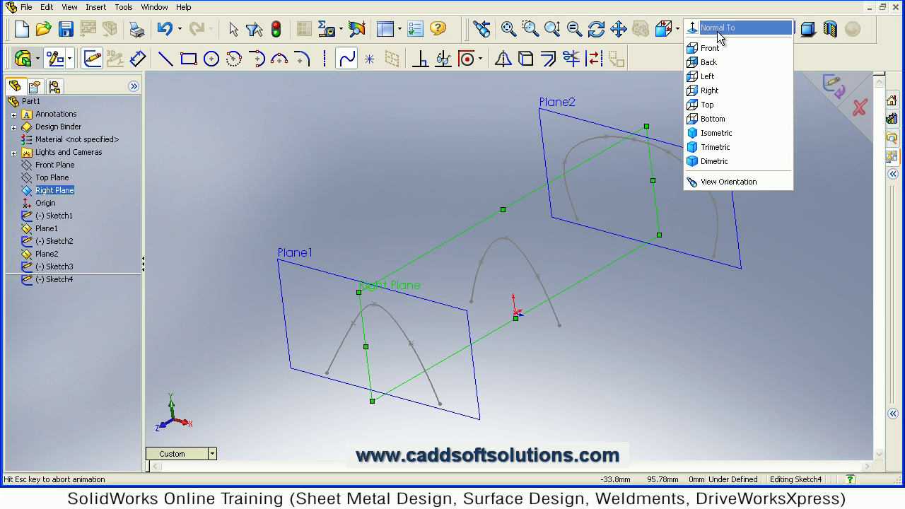
click(710, 29)
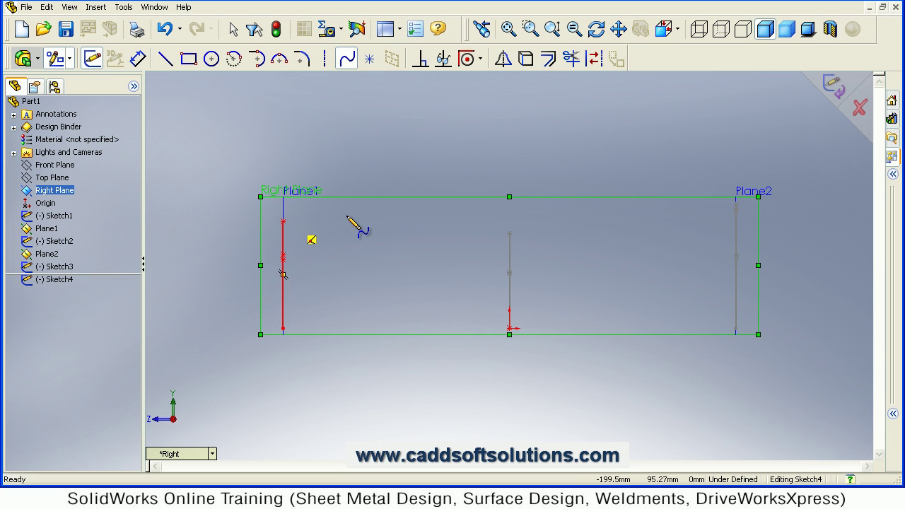
click(406, 186)
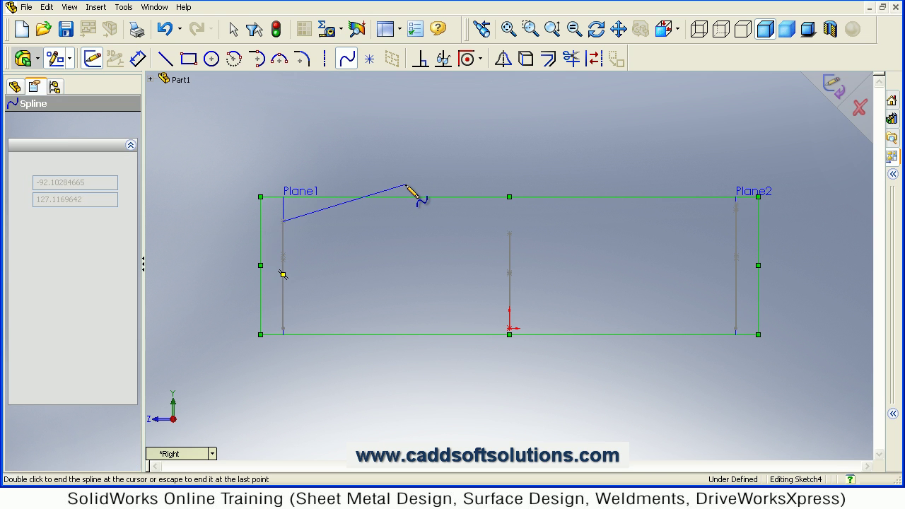
click(509, 231)
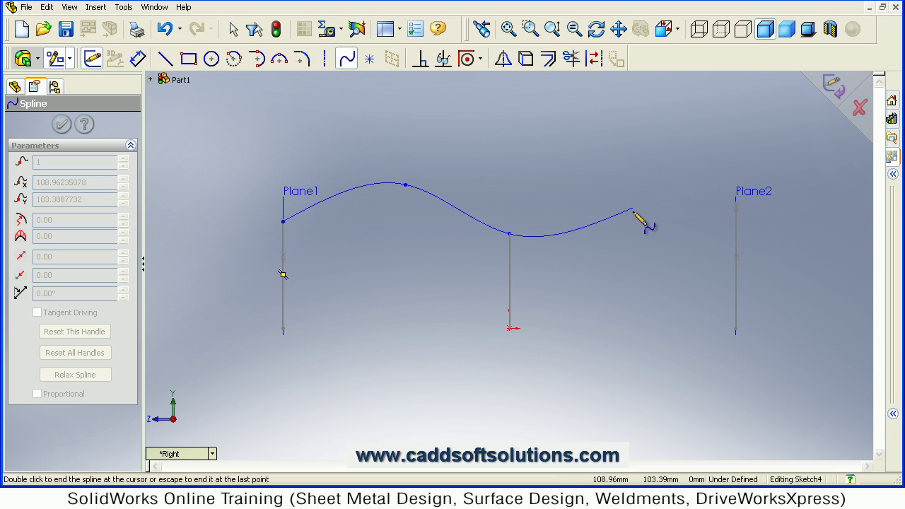
click(628, 189)
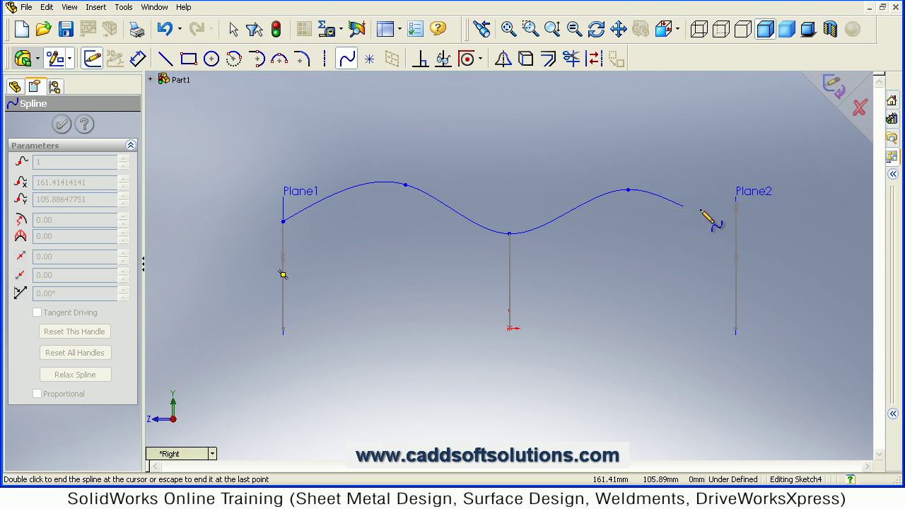
double_click(736, 205)
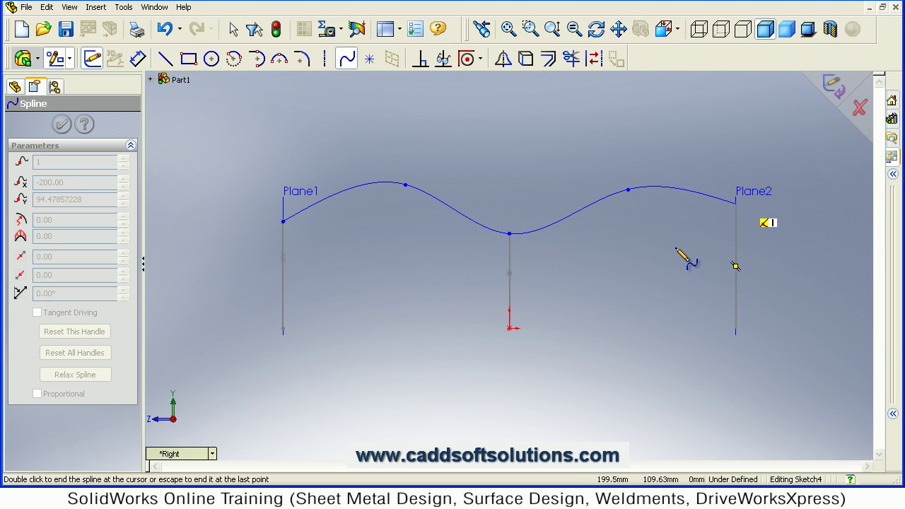
key(Escape)
click(836, 99)
Step: Sketch a five-point spline on the Top Plane through the three arches' right endpoints, bulging to about 115 mm between the Plane2 and middle arches
mouse_move(526, 321)
middle_down()
mouse_move(557, 331)
mouse_move(570, 353)
mouse_move(561, 370)
mouse_move(416, 382)
mouse_move(365, 405)
middle_up()
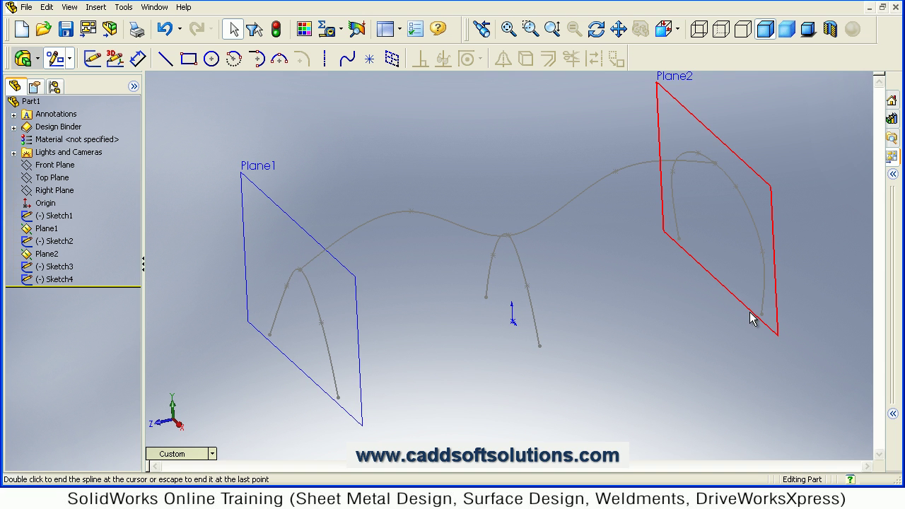
click(47, 178)
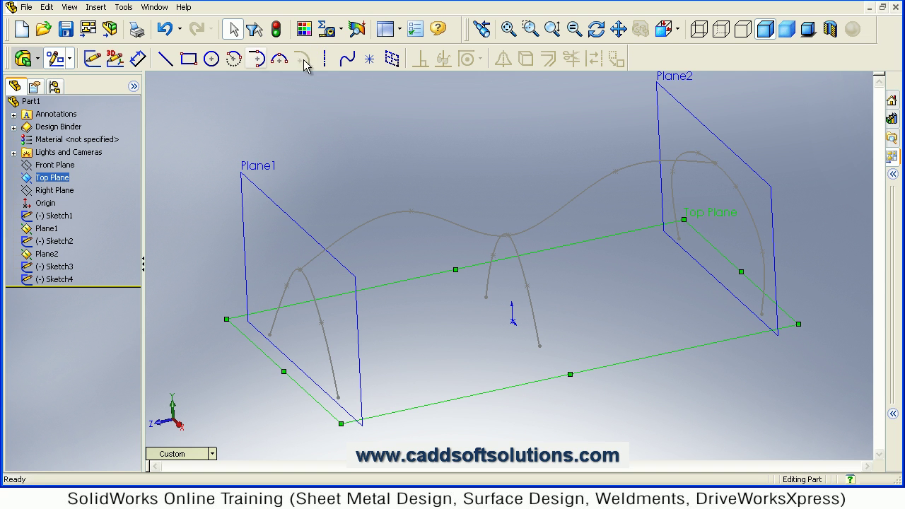
click(346, 59)
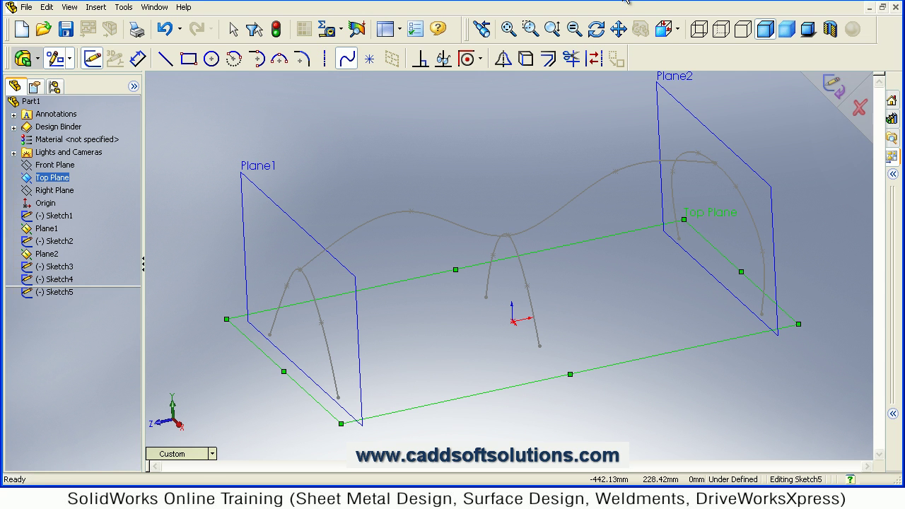
click(663, 29)
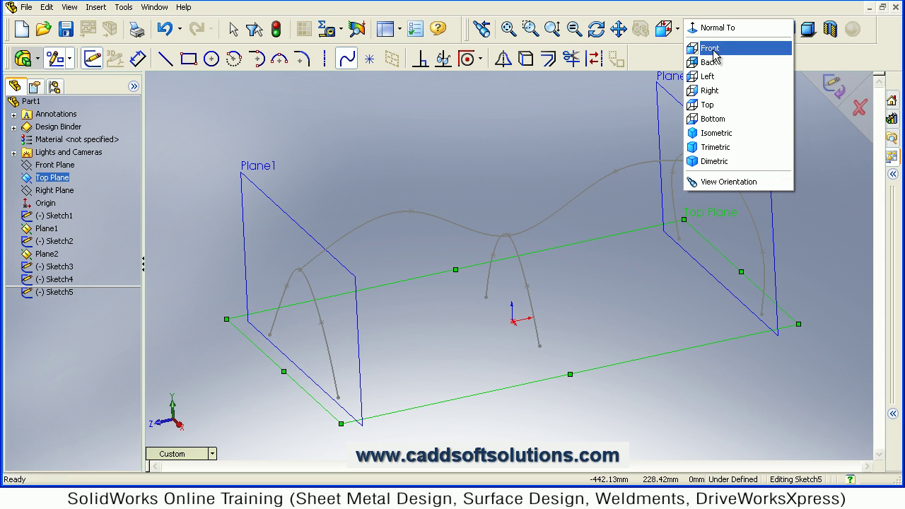
click(716, 27)
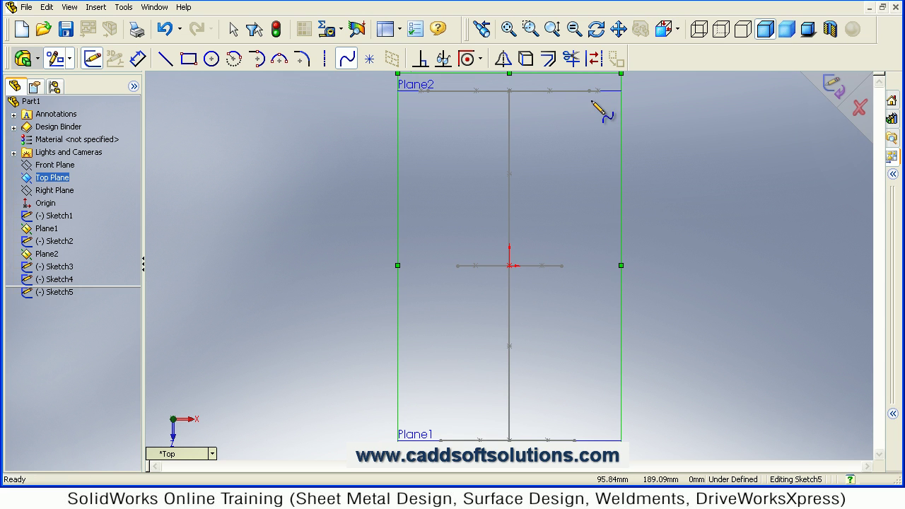
middle_drag(598, 149, 590, 130)
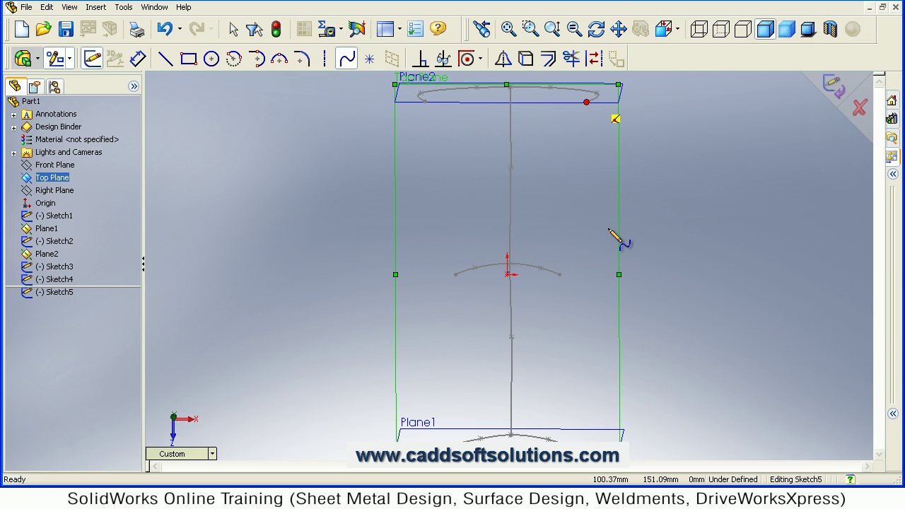
click(604, 180)
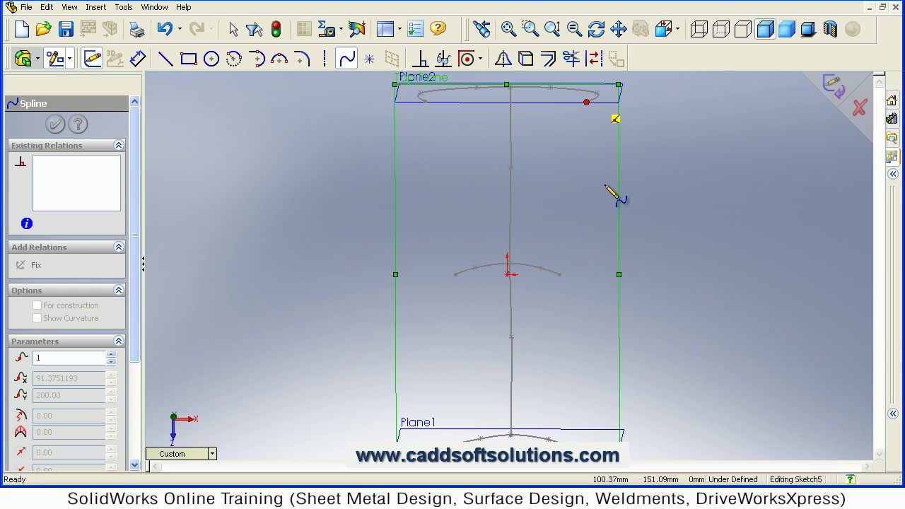
click(606, 193)
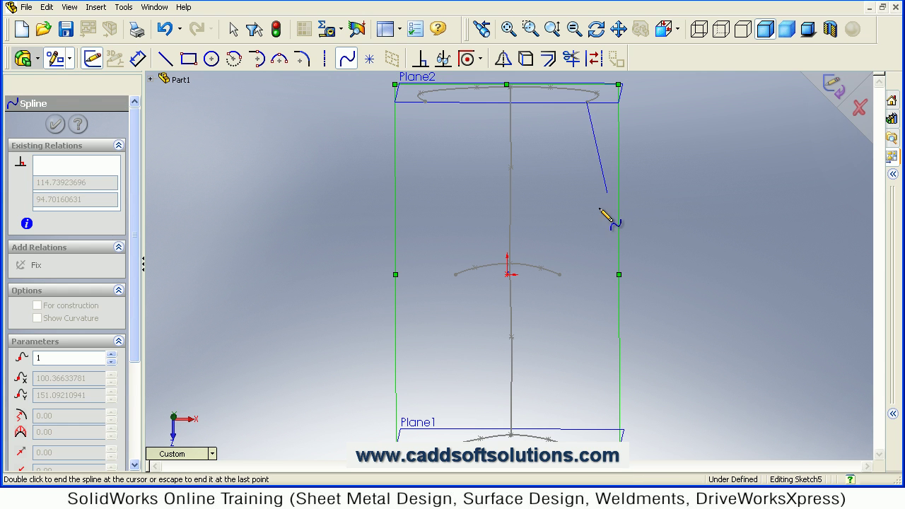
click(562, 274)
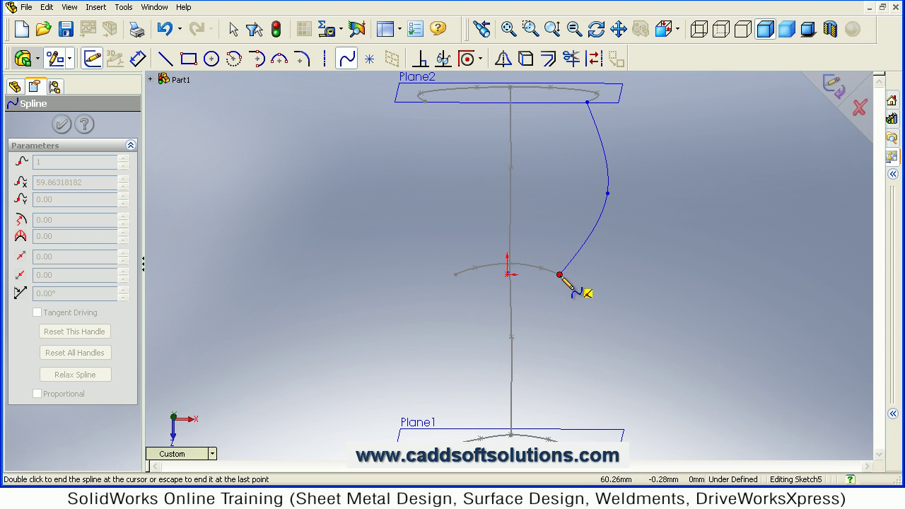
click(590, 350)
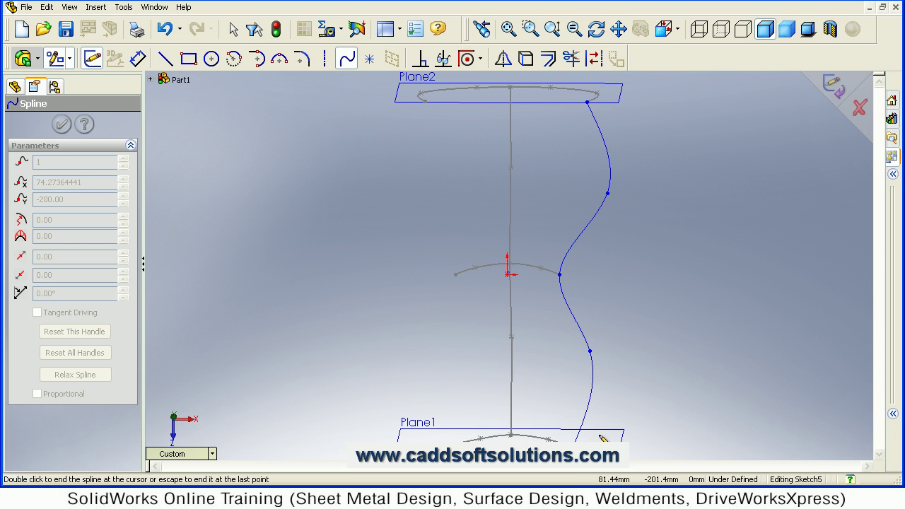
key(Escape)
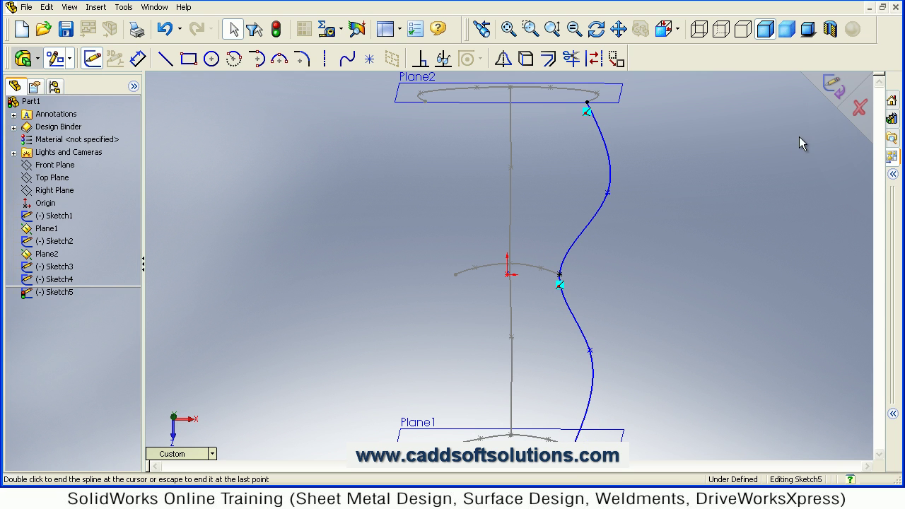
click(832, 90)
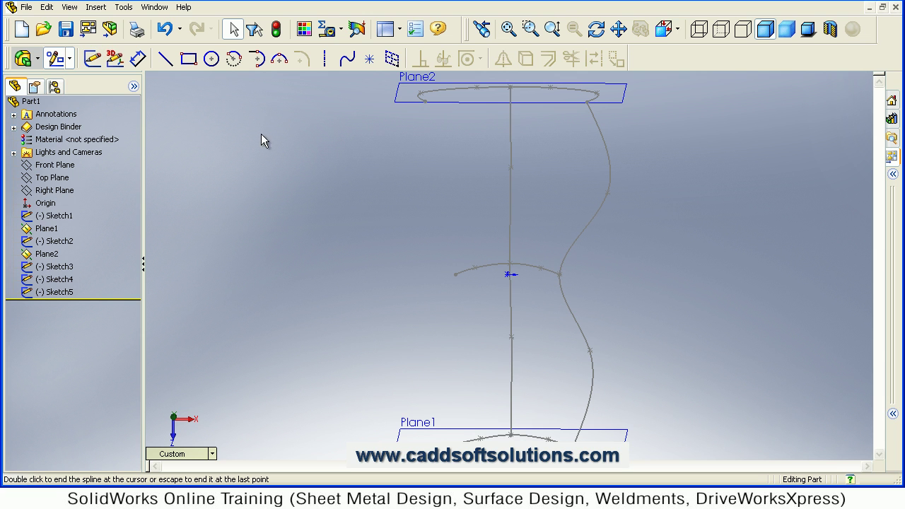
Step: Open a new sketch on the Top Plane with the Spline tool
click(53, 178)
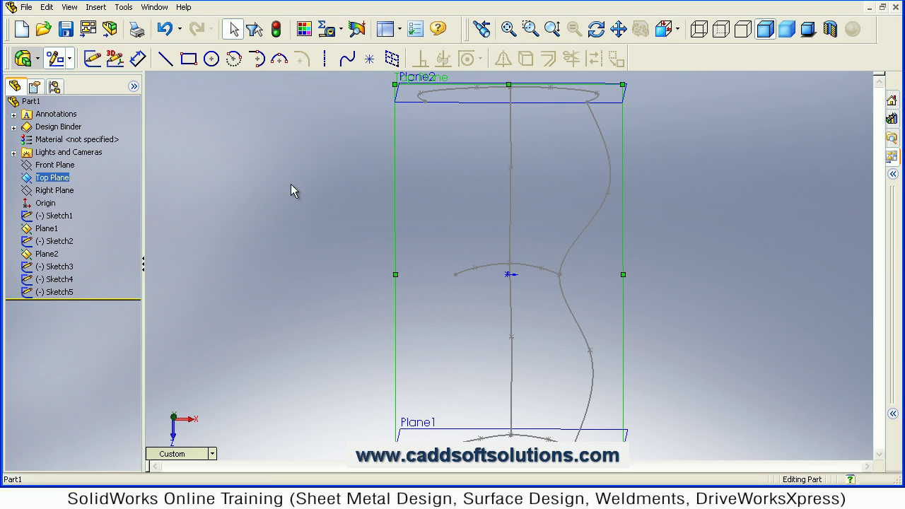
click(347, 60)
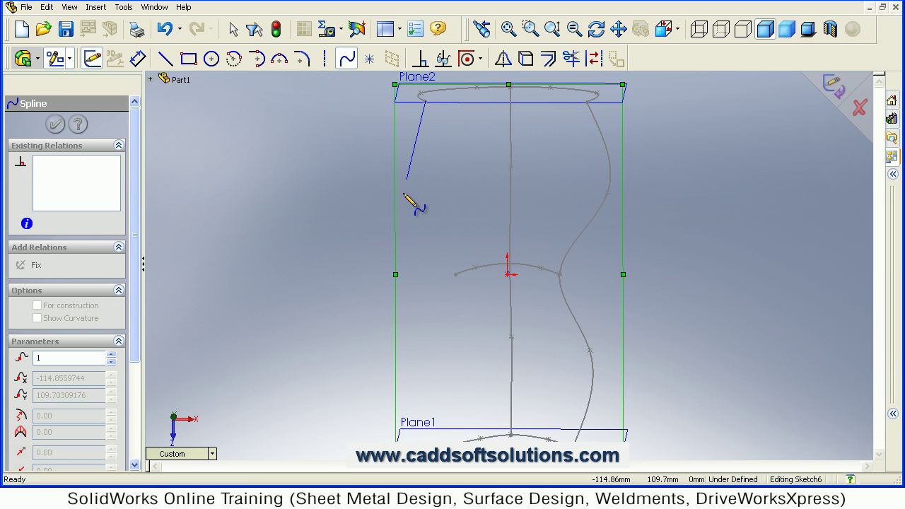
click(404, 194)
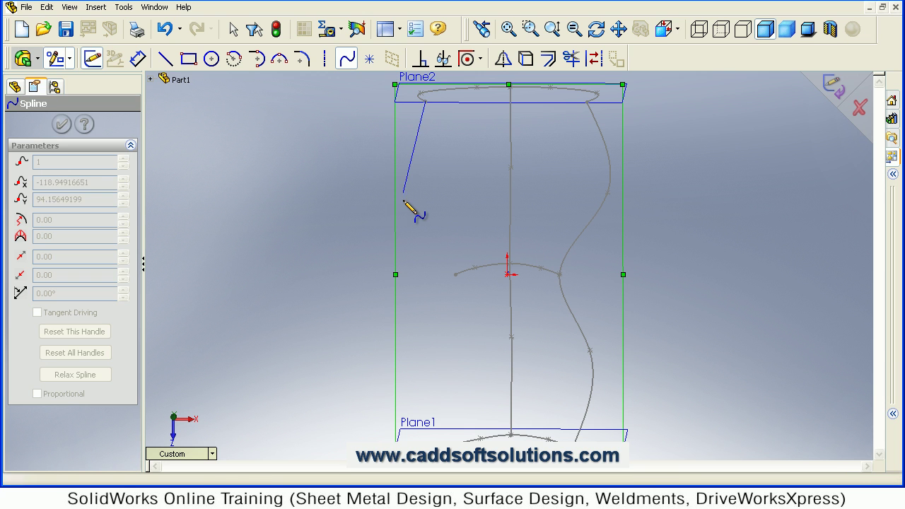
click(454, 281)
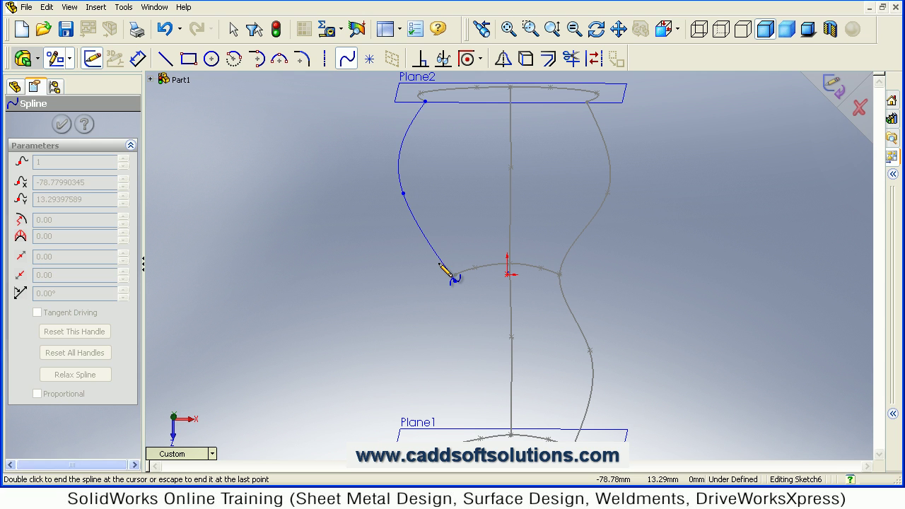
key(Escape)
click(164, 29)
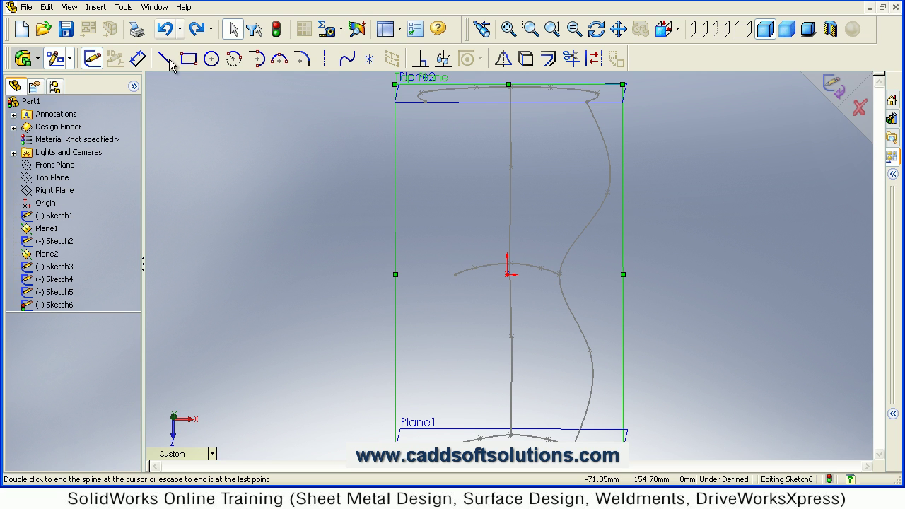
Step: Draw a five-point spline through the three arches' left endpoints, bulging to about 117 mm between the Plane2 and middle arches, and finish the sketch
click(346, 59)
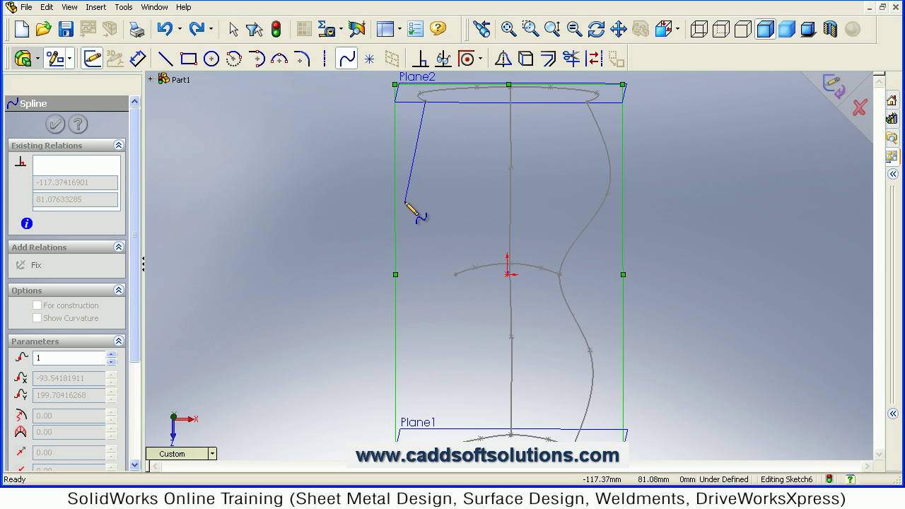
click(405, 208)
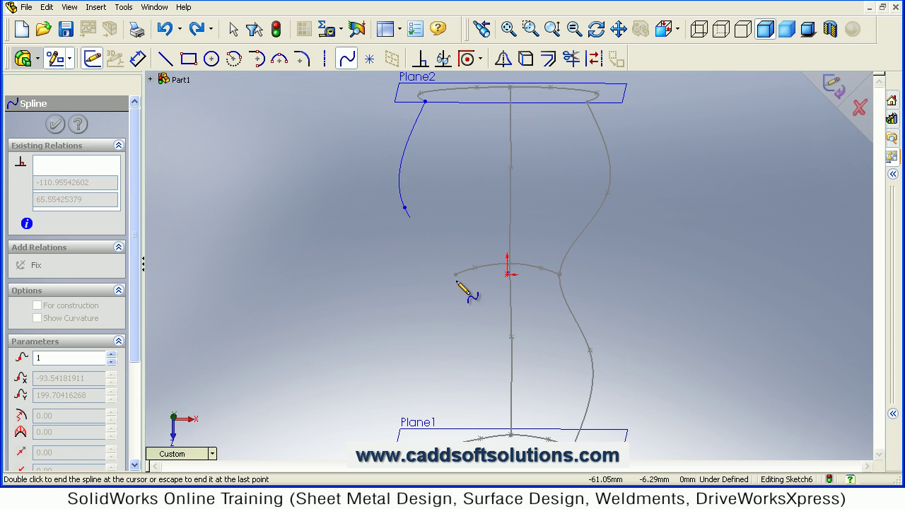
click(458, 277)
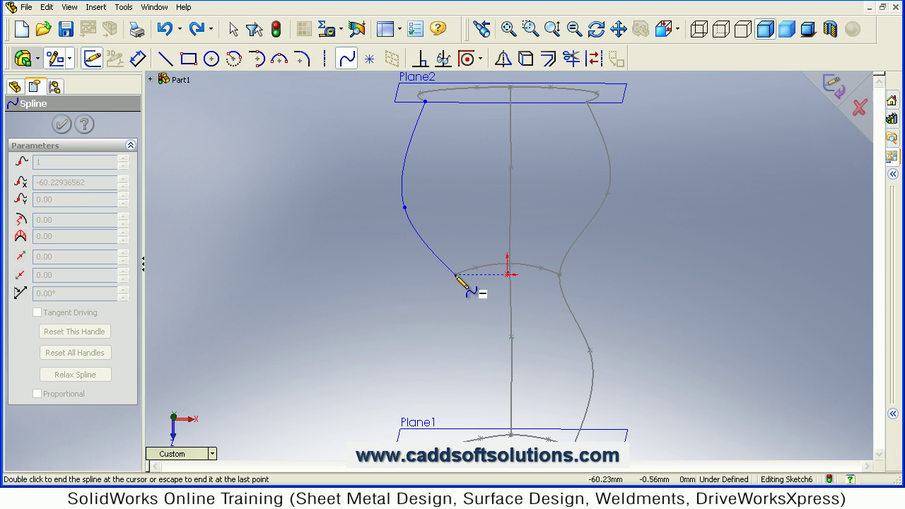
click(455, 275)
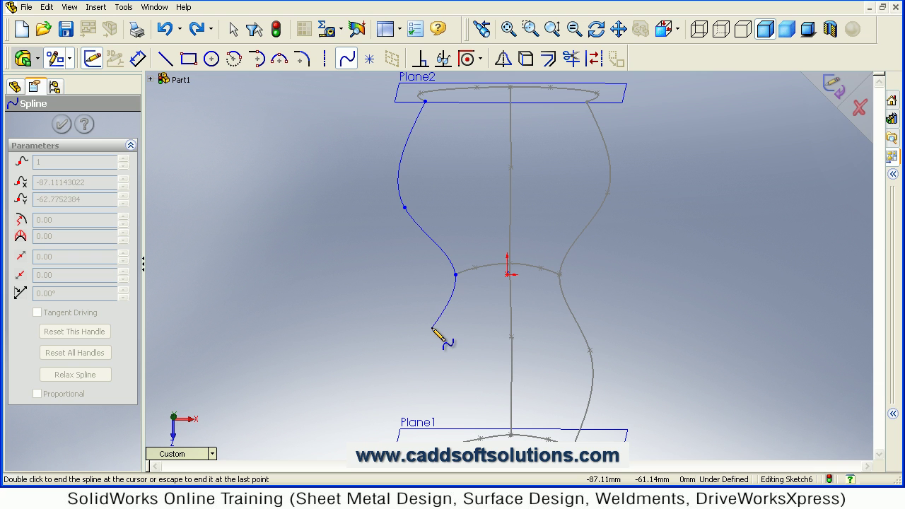
click(421, 344)
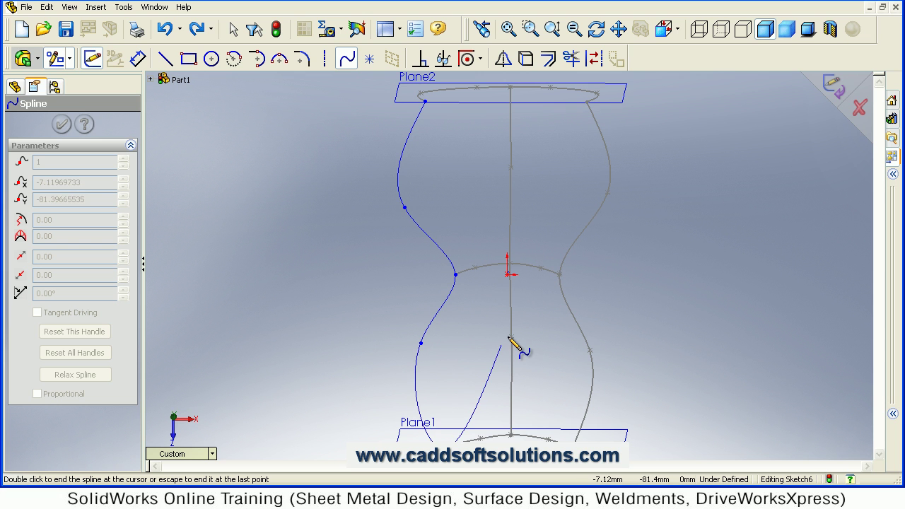
key(Escape)
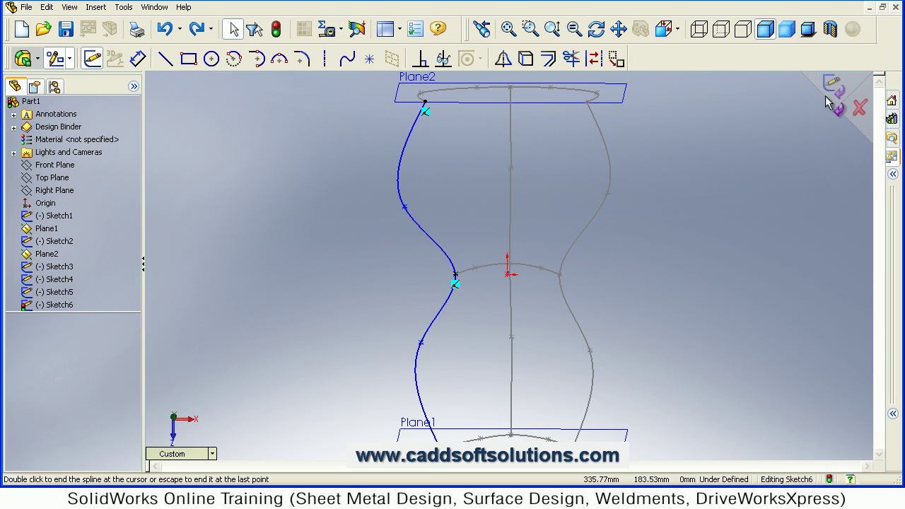
click(834, 89)
Step: Start a lofted surface using the Plane1 arch, the middle arch and the Plane2 arch as profiles, in that order
mouse_move(419, 331)
middle_down()
mouse_move(413, 245)
mouse_move(398, 232)
mouse_move(723, 311)
mouse_move(686, 346)
middle_up()
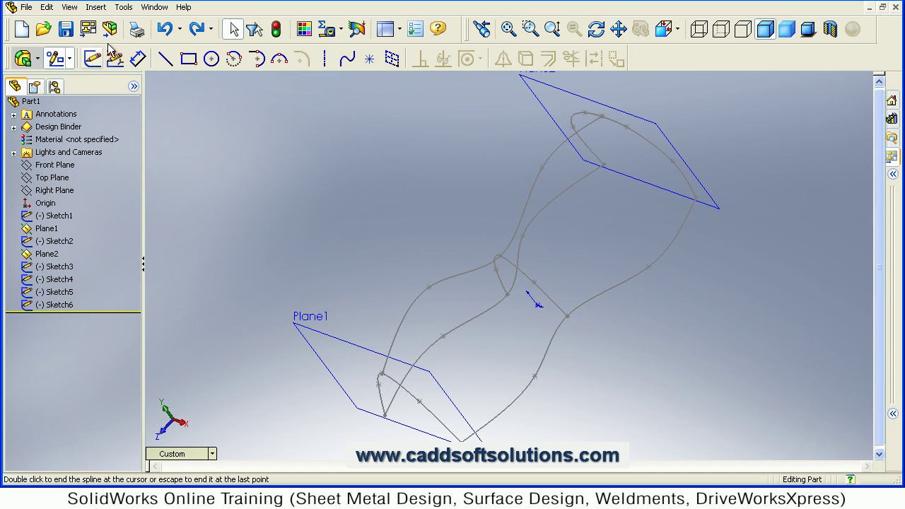
click(99, 8)
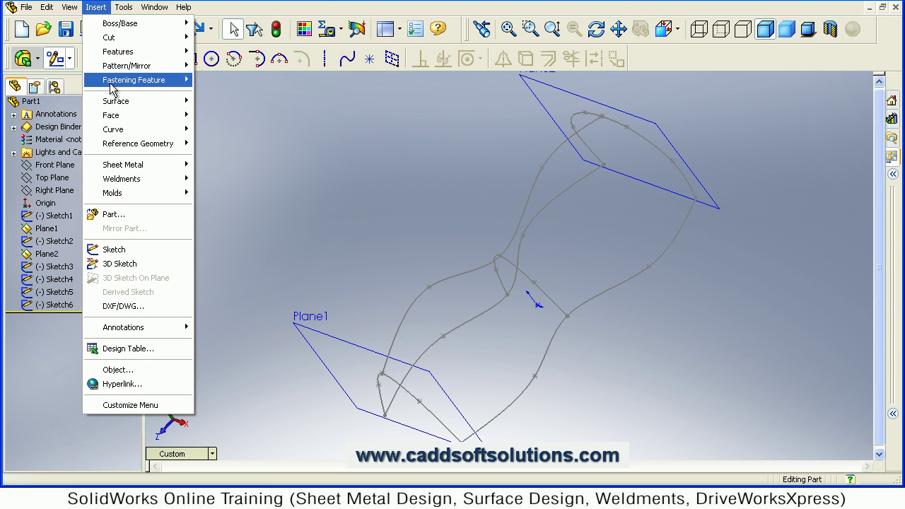
mouse_move(112, 103)
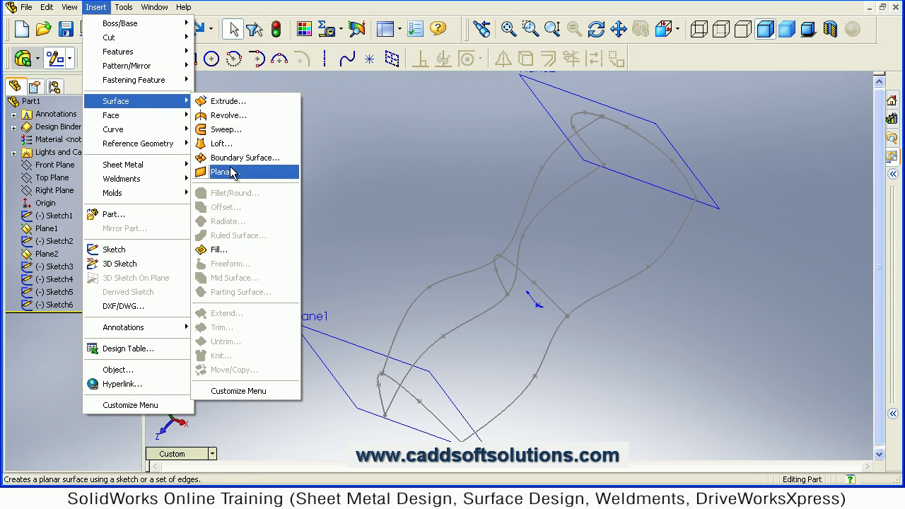
click(221, 144)
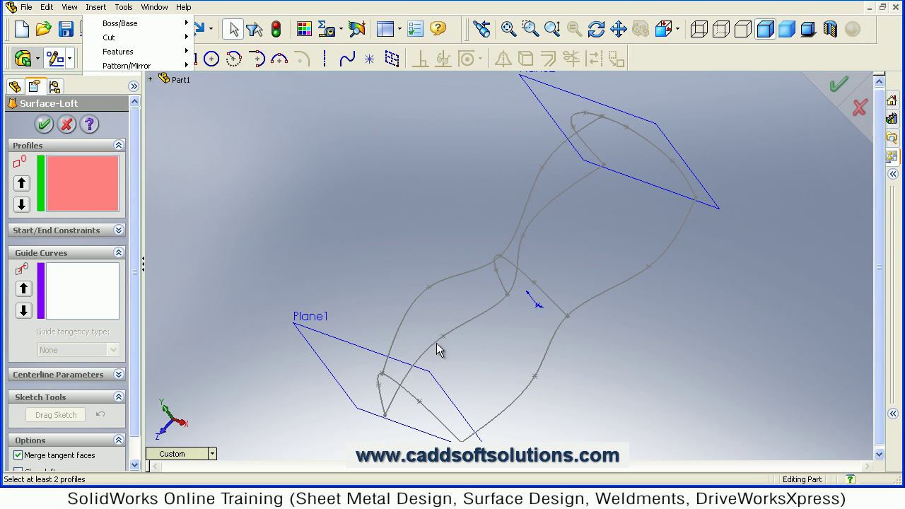
click(412, 400)
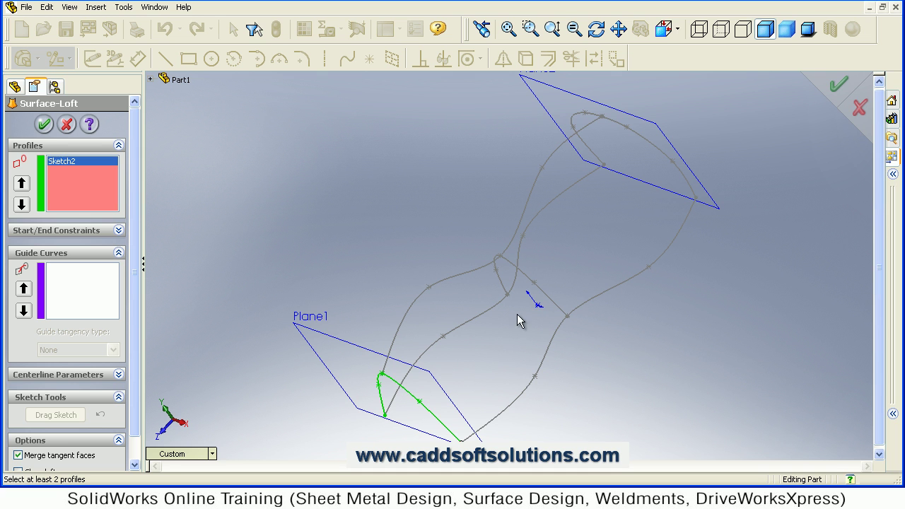
click(544, 296)
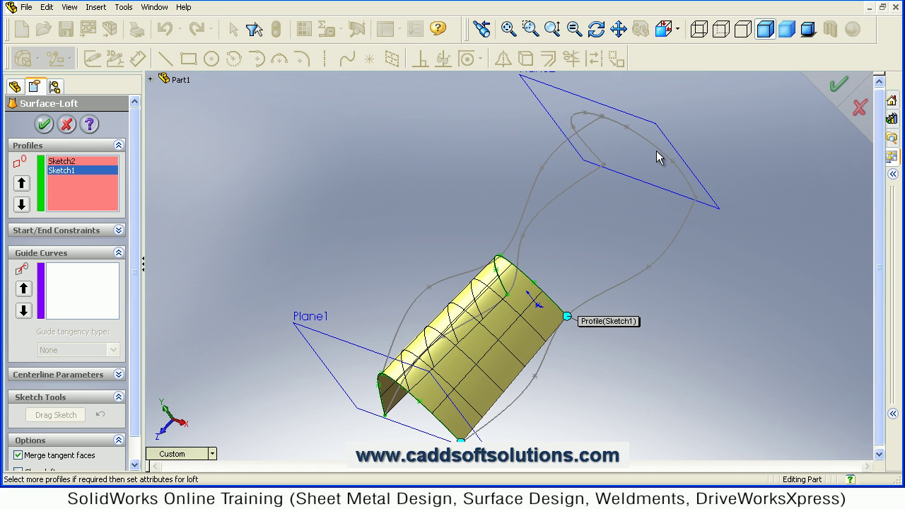
click(649, 215)
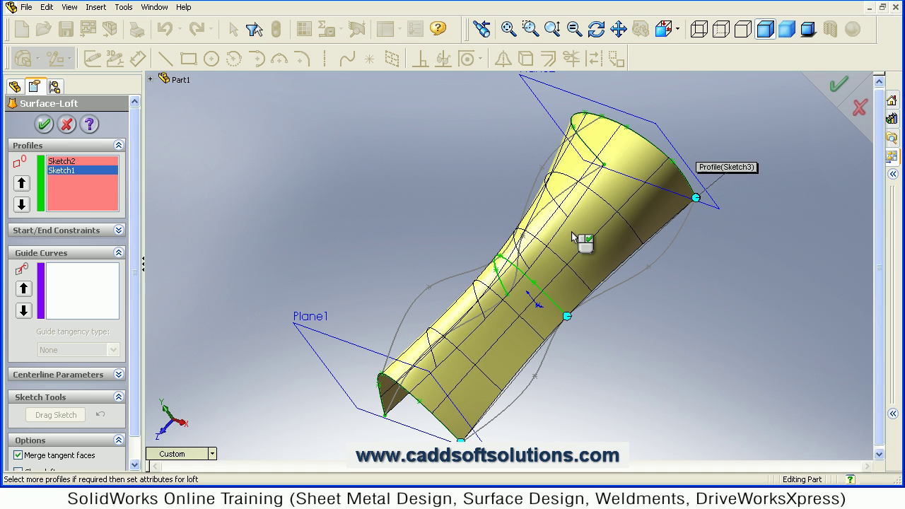
Step: Try to create the surface loft with the right-endpoint, peak and left-endpoint splines as guide curves
click(85, 282)
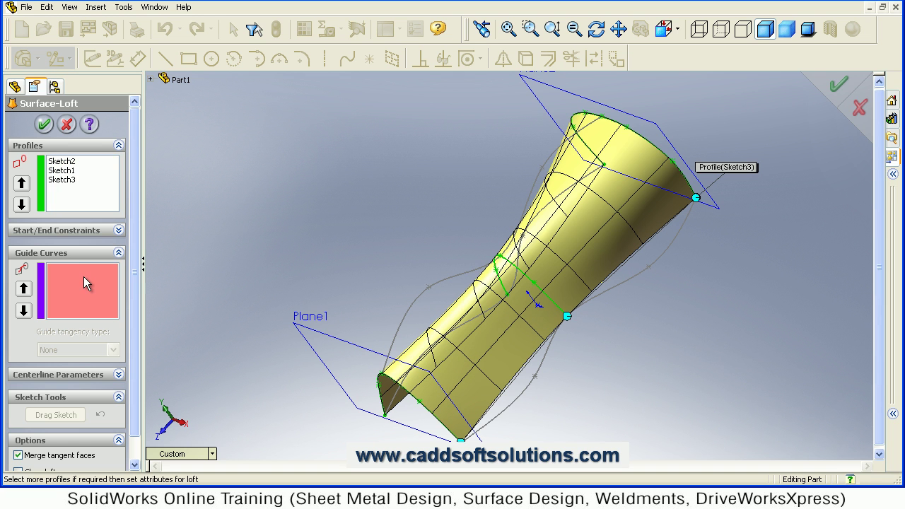
click(506, 408)
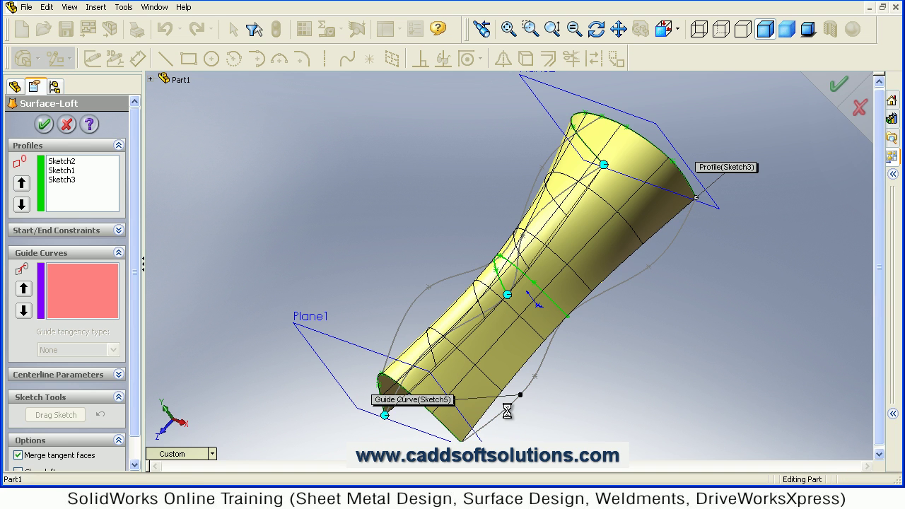
click(401, 335)
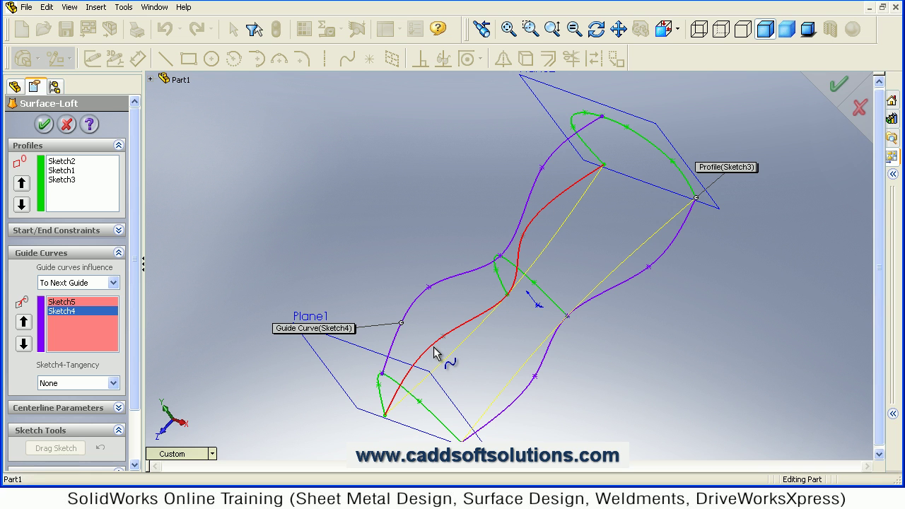
click(434, 347)
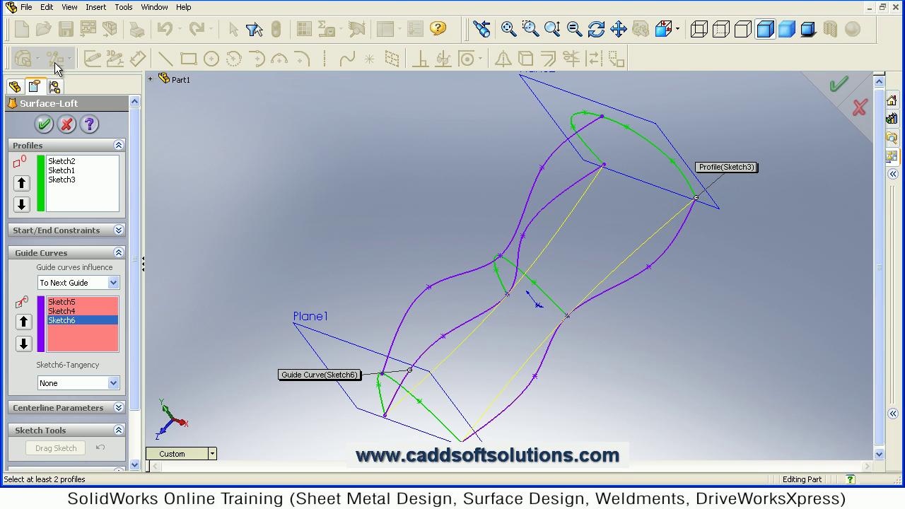
click(45, 124)
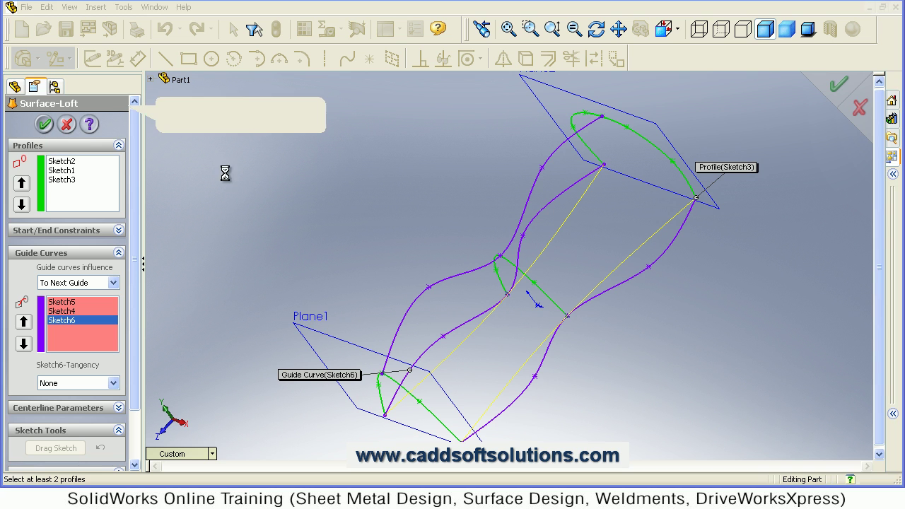
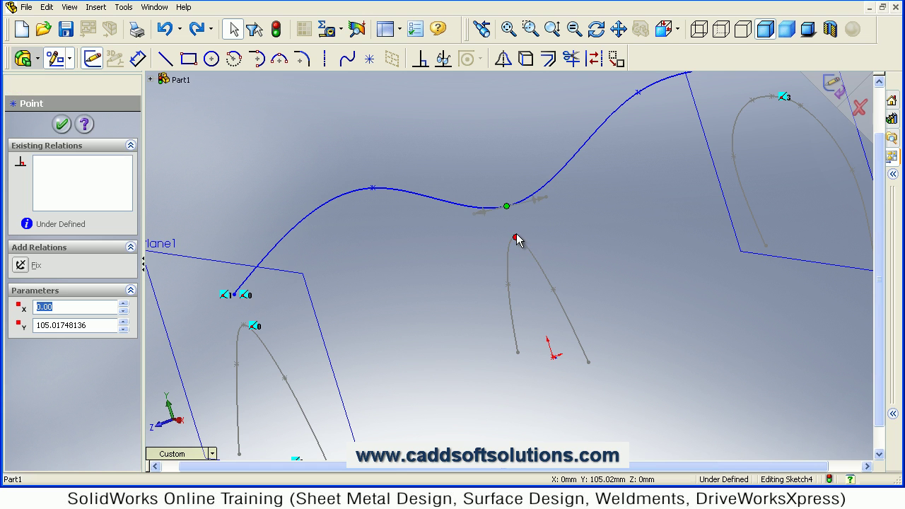
Step: In the Right Plane guide sketch, make the spline's middle point coincident with the middle arch's peak point
click(516, 238)
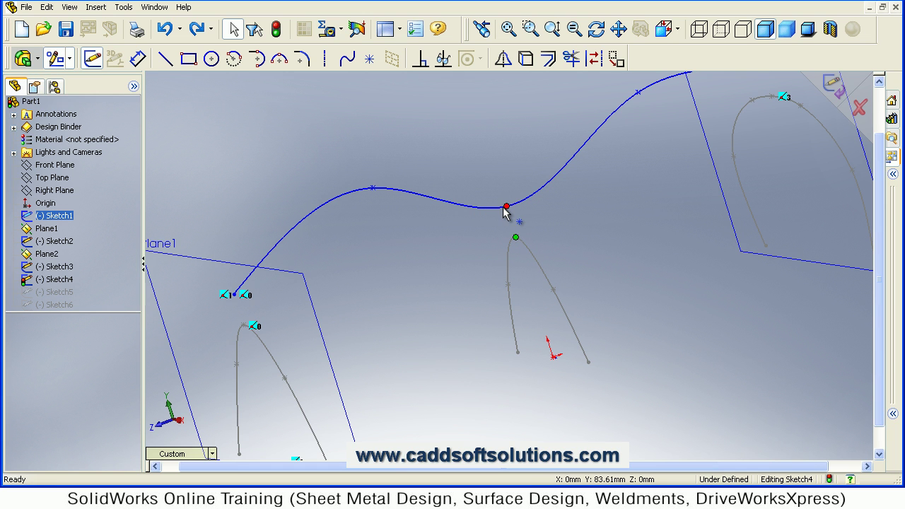
click(258, 279)
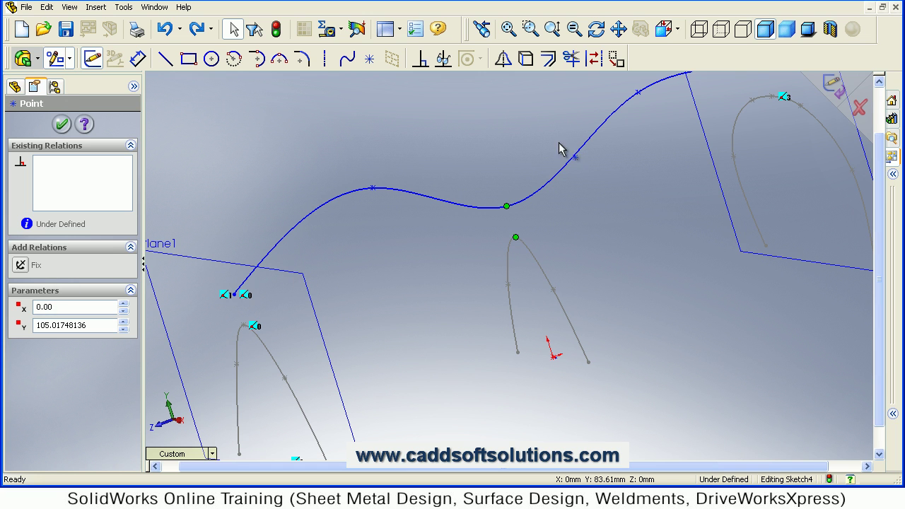
ctrl+click(515, 237)
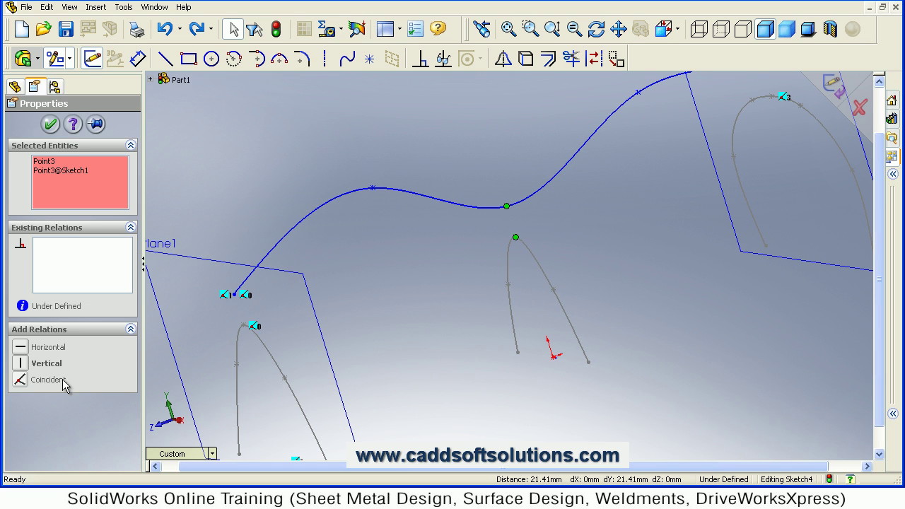
click(20, 380)
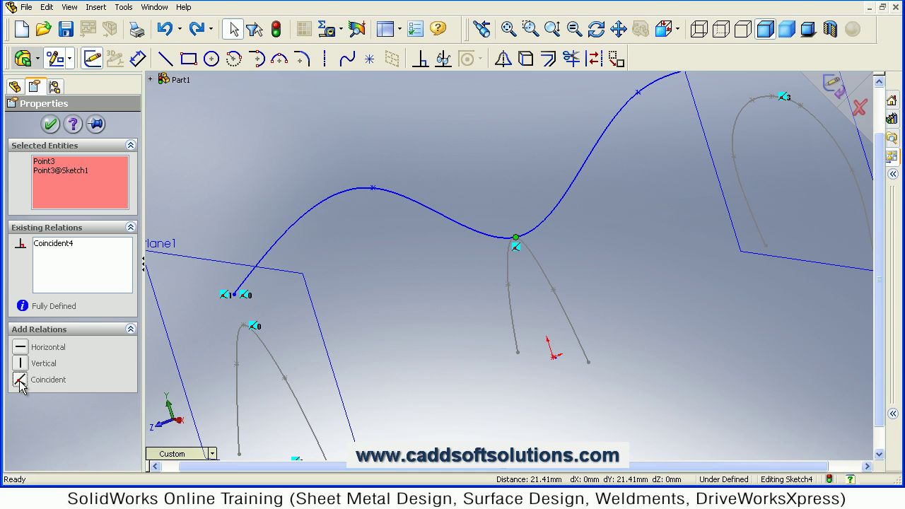
click(50, 125)
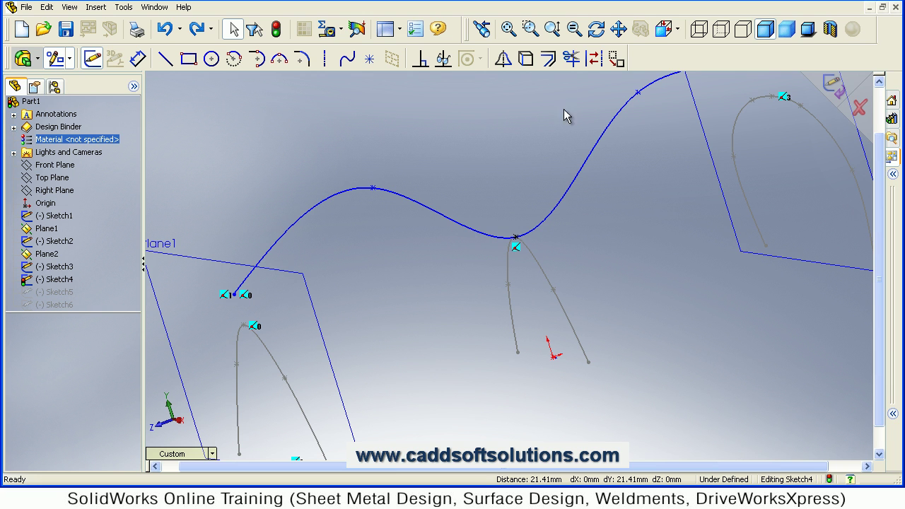
Step: Make the guide spline's end point coincident with the peak point of the Plane2 arch
click(677, 29)
click(715, 132)
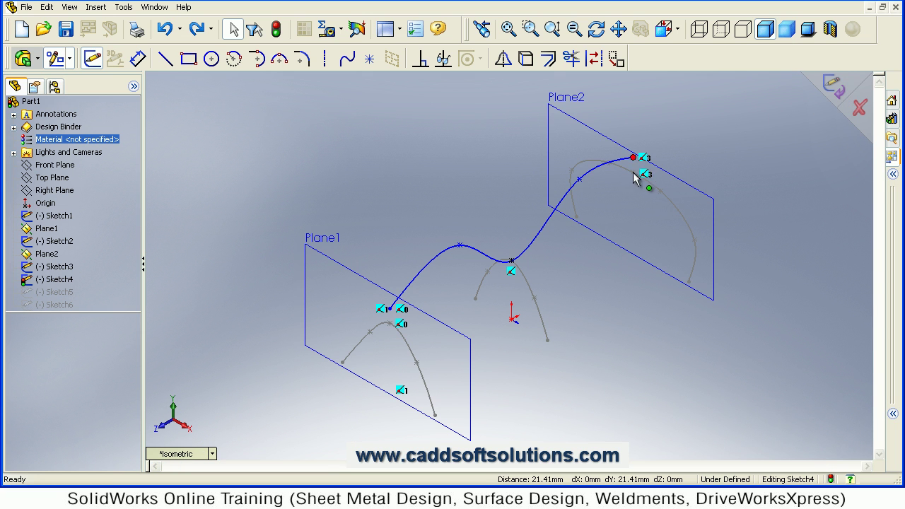
click(633, 173)
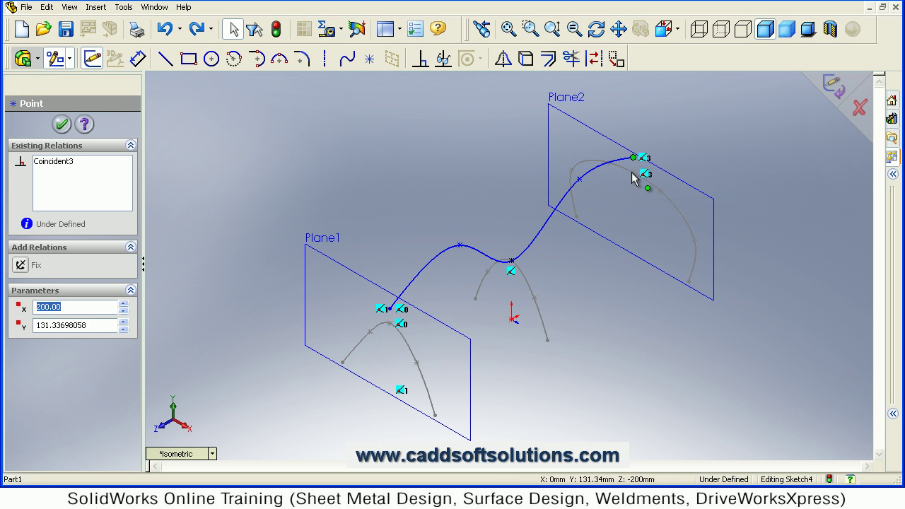
key(Escape)
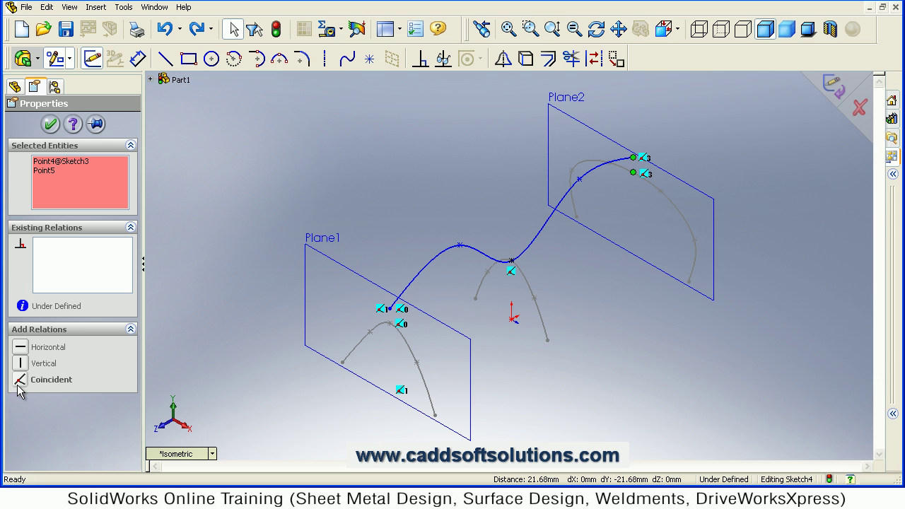
click(19, 380)
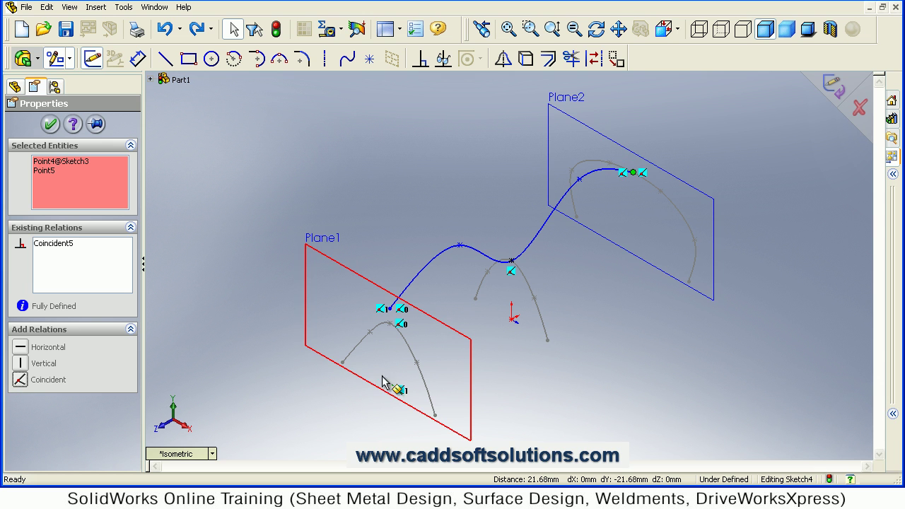
click(404, 236)
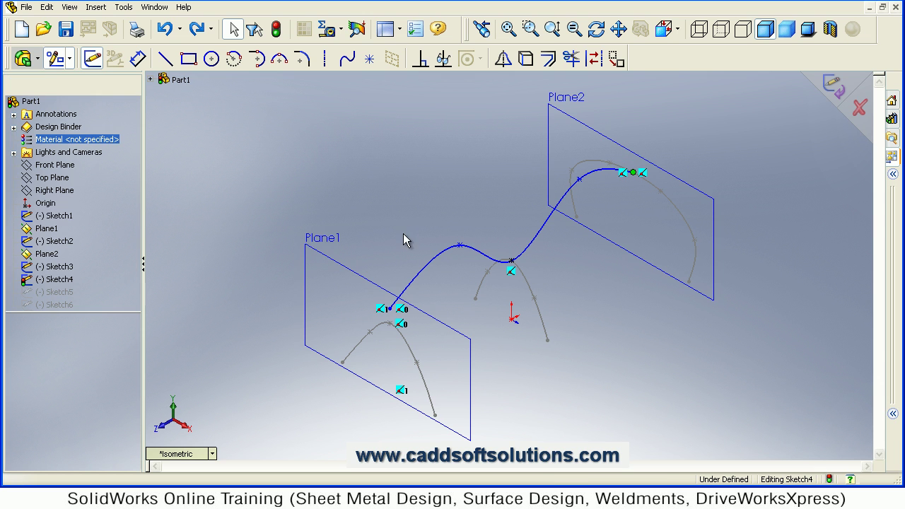
Step: Make the guide spline's start point coincident with the Plane1 arch's peak point and finish the sketch
click(393, 328)
drag(396, 329, 357, 327)
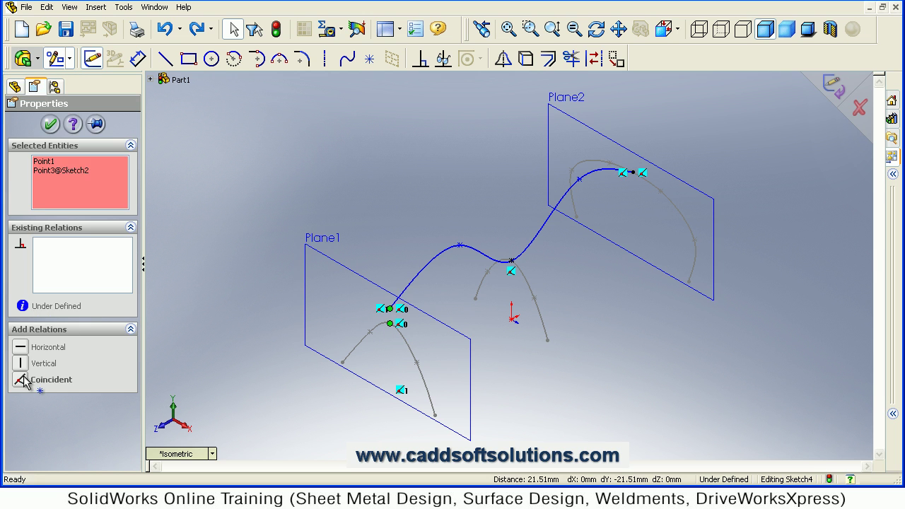
click(21, 379)
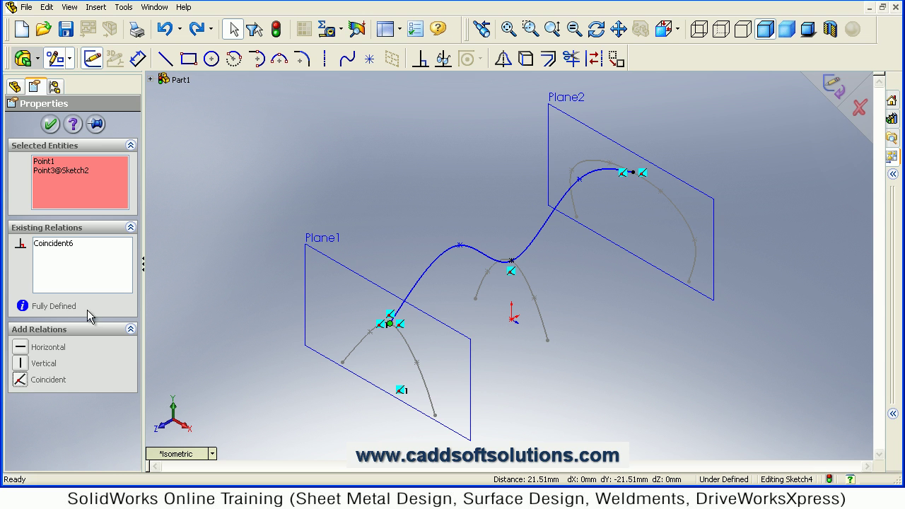
click(51, 125)
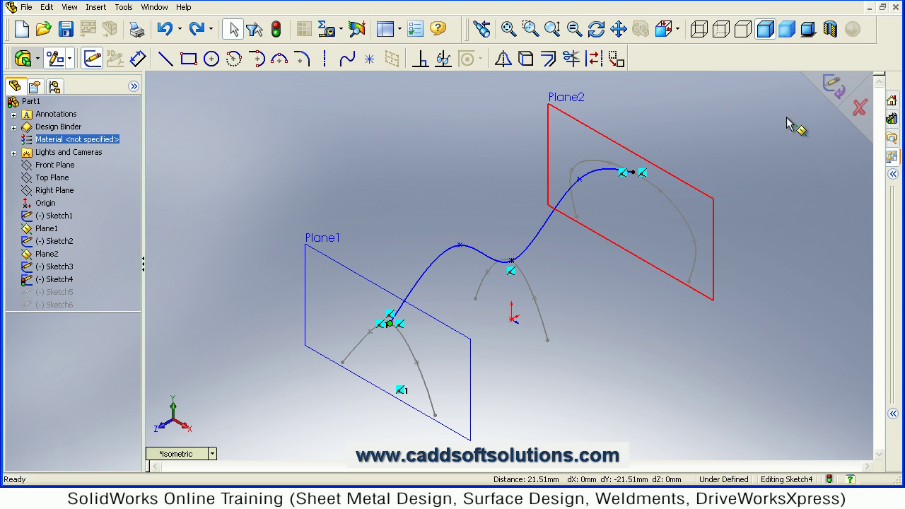
click(831, 86)
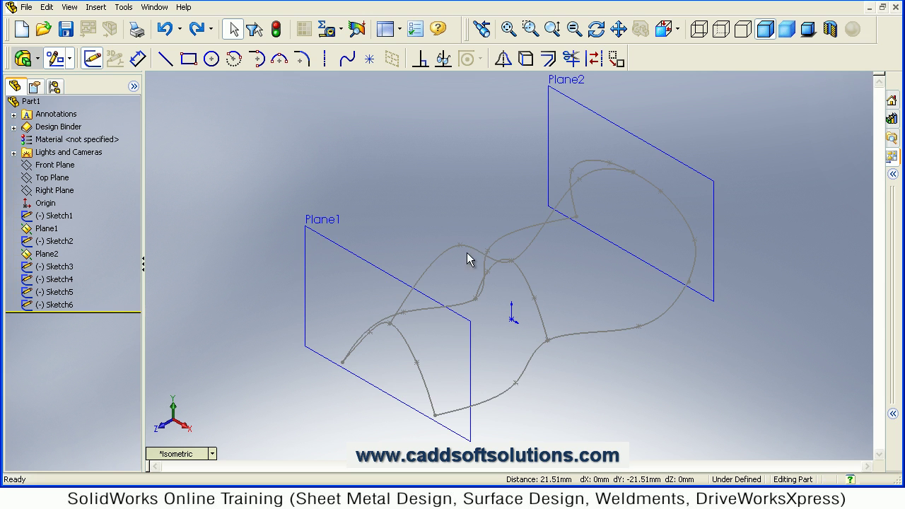
Step: Start a new surface loft with the Plane1, middle and Plane2 arches selected in sequence as profiles
click(96, 7)
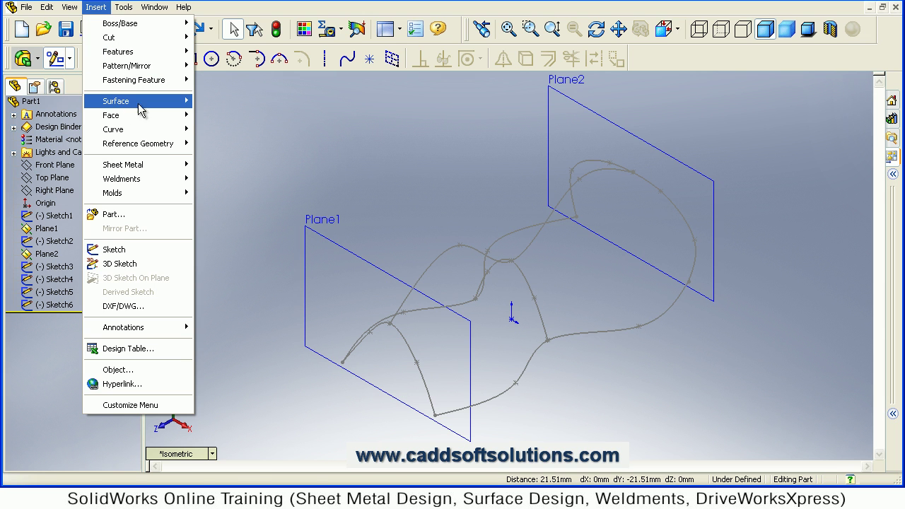
mouse_move(139, 106)
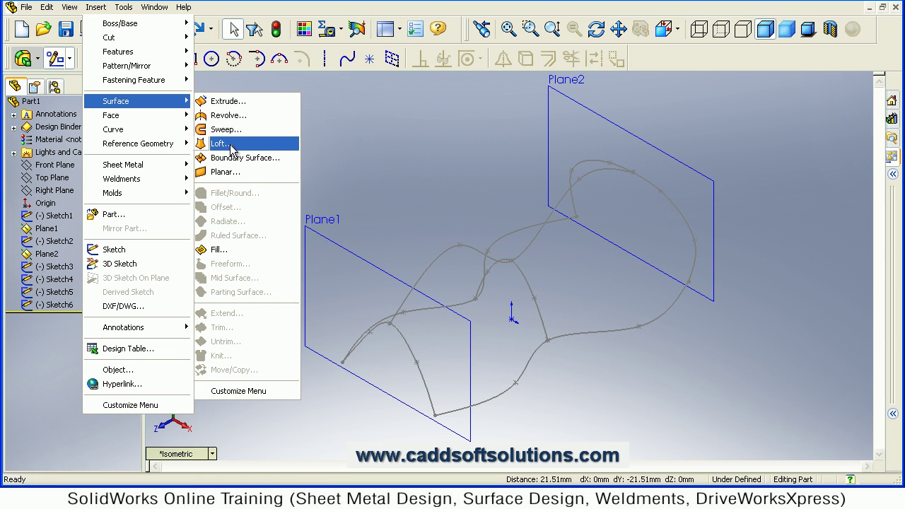
key(Return)
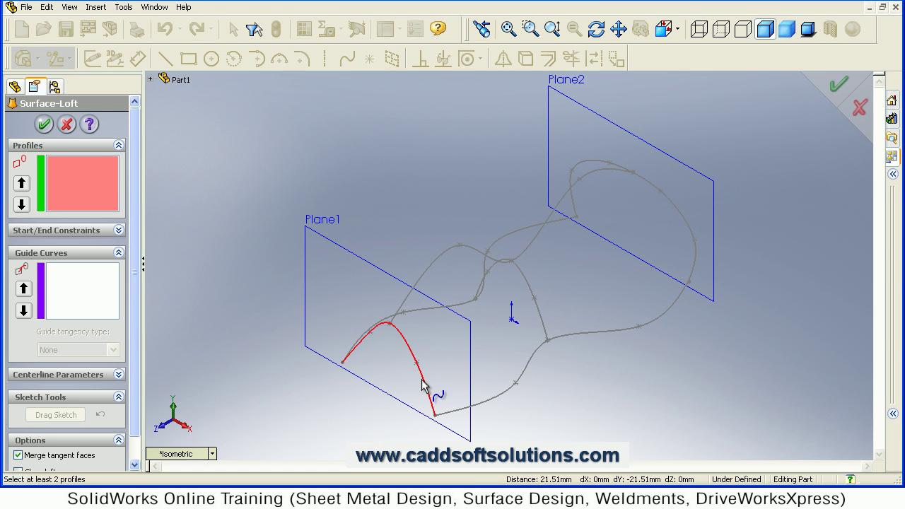
click(421, 380)
click(539, 316)
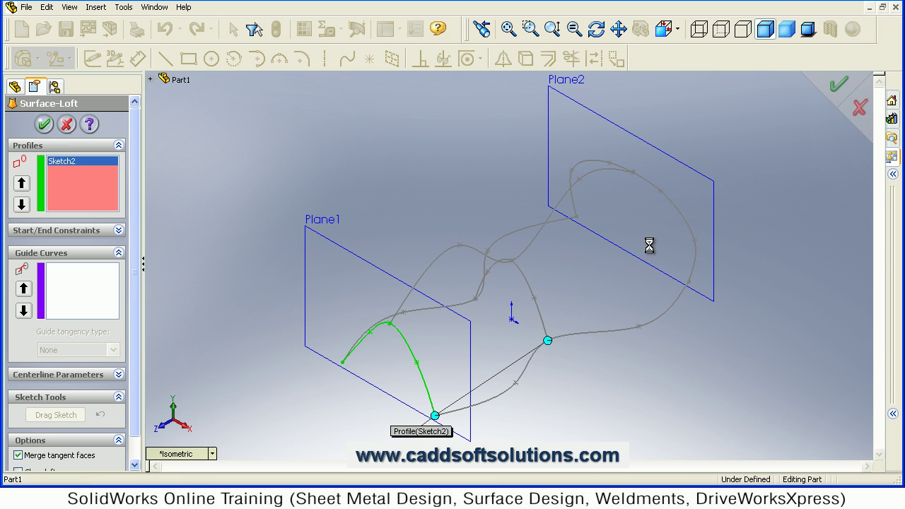
click(682, 221)
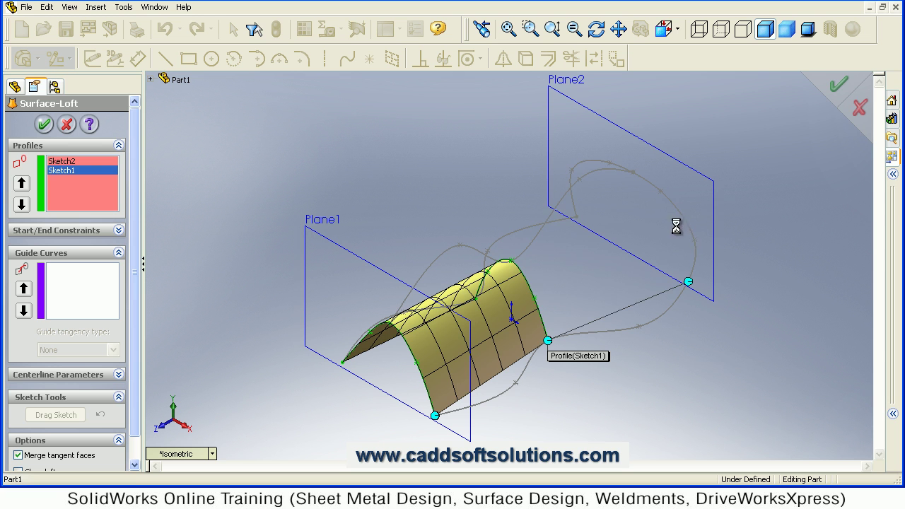
Step: Add the guide splines Sketch5, Sketch4 and Sketch6 as the loft's guide curves and create the surface loft
click(82, 308)
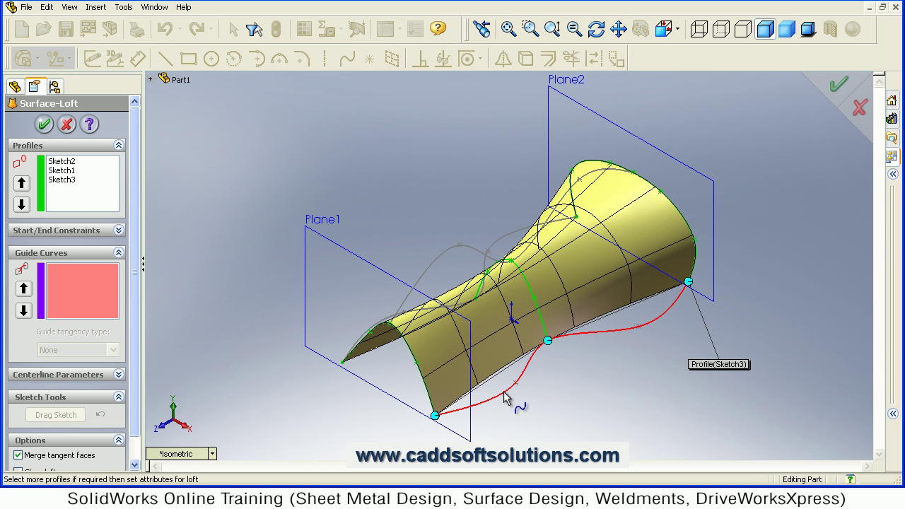
click(501, 393)
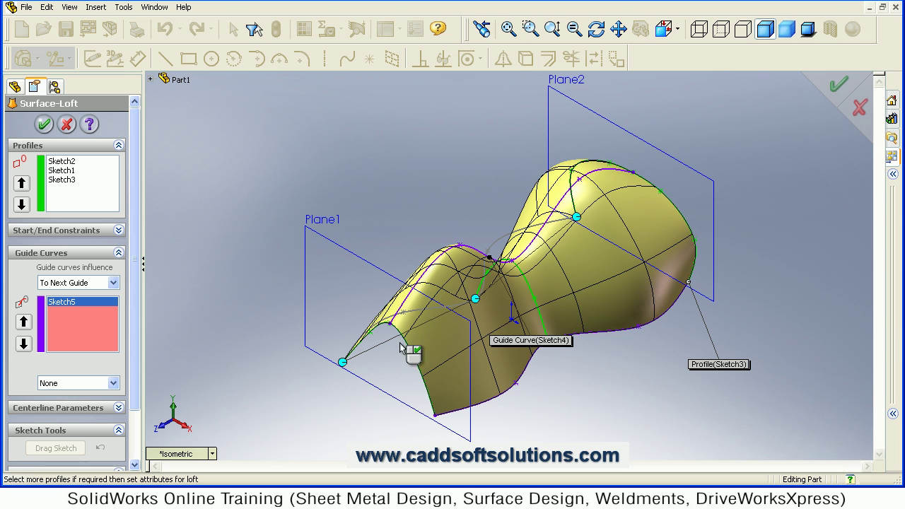
click(384, 371)
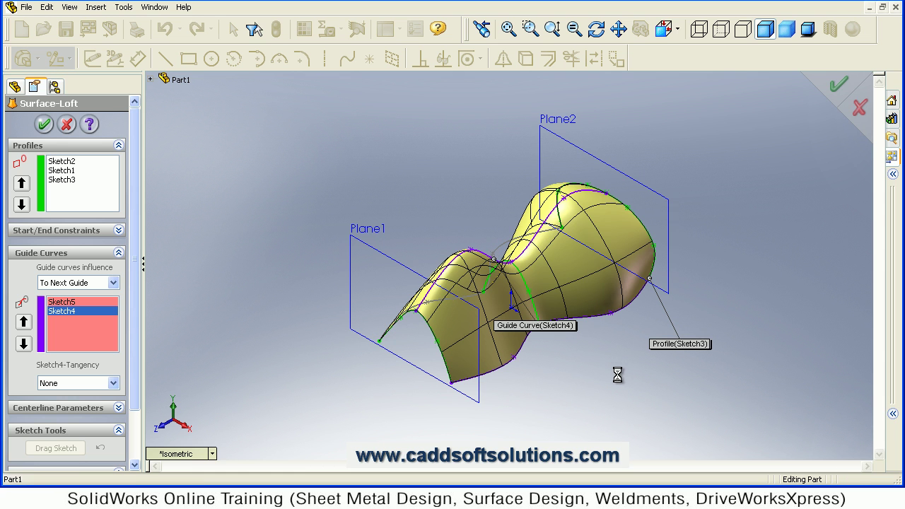
click(460, 371)
drag(541, 387, 493, 353)
middle_drag(480, 318, 305, 249)
click(44, 124)
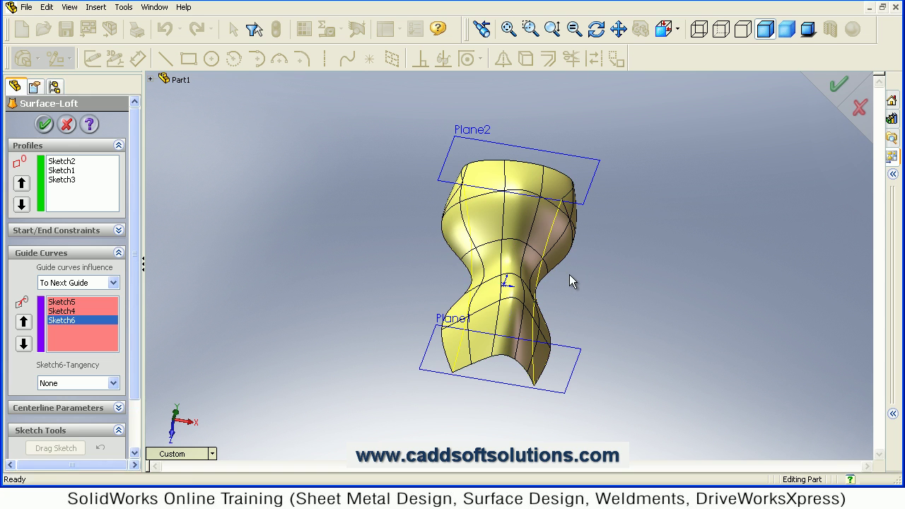
Step: Color the whole lofted surface feature red using the standard color palette
scroll(516, 256, up, 3)
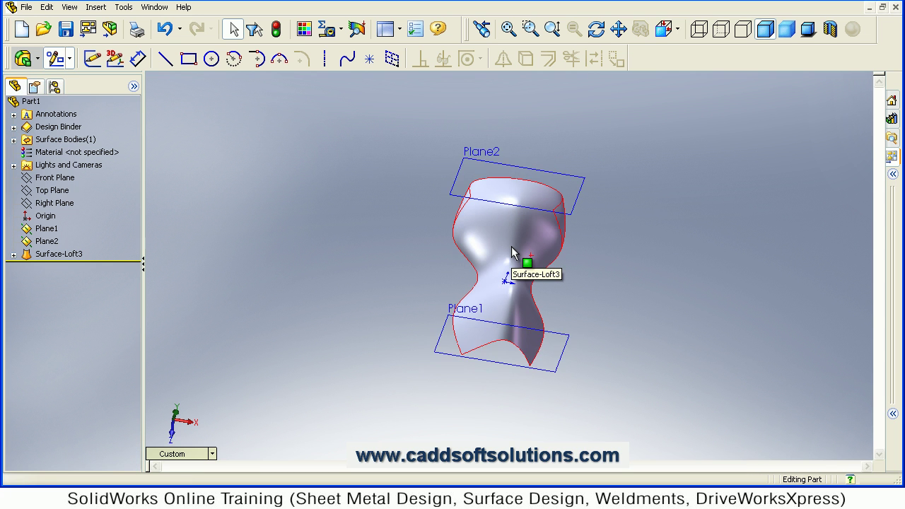
scroll(512, 248, down, 3)
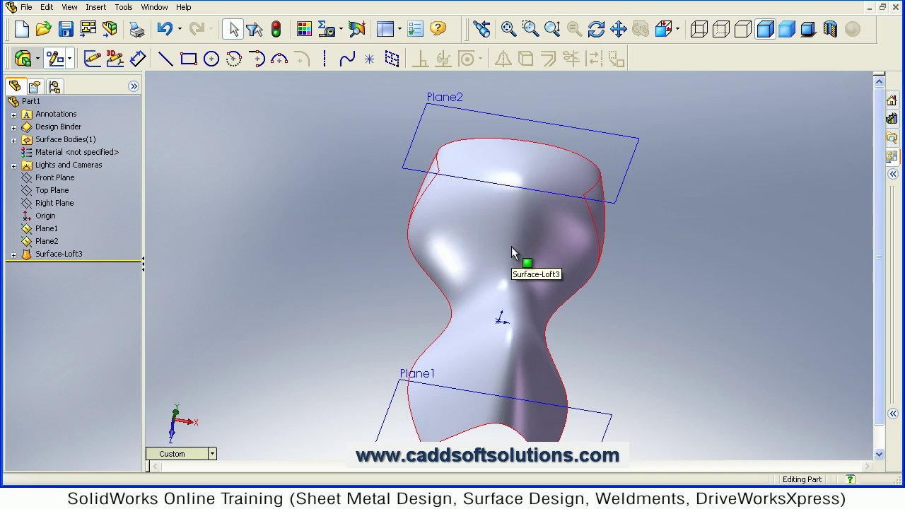
middle_drag(511, 246, 590, 243)
click(479, 252)
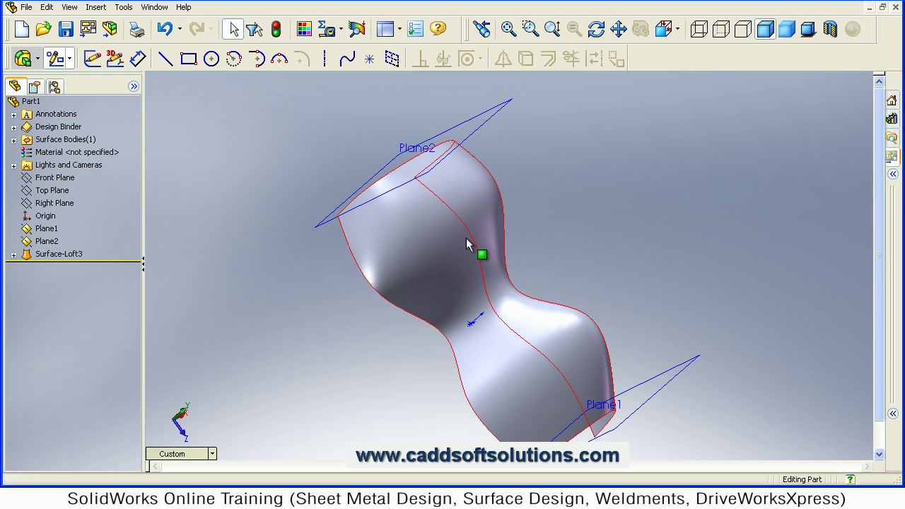
click(308, 30)
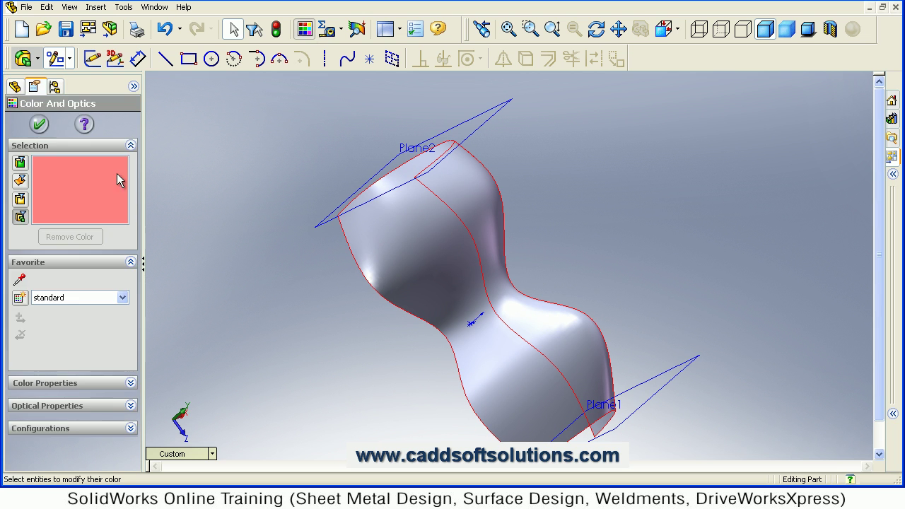
click(405, 245)
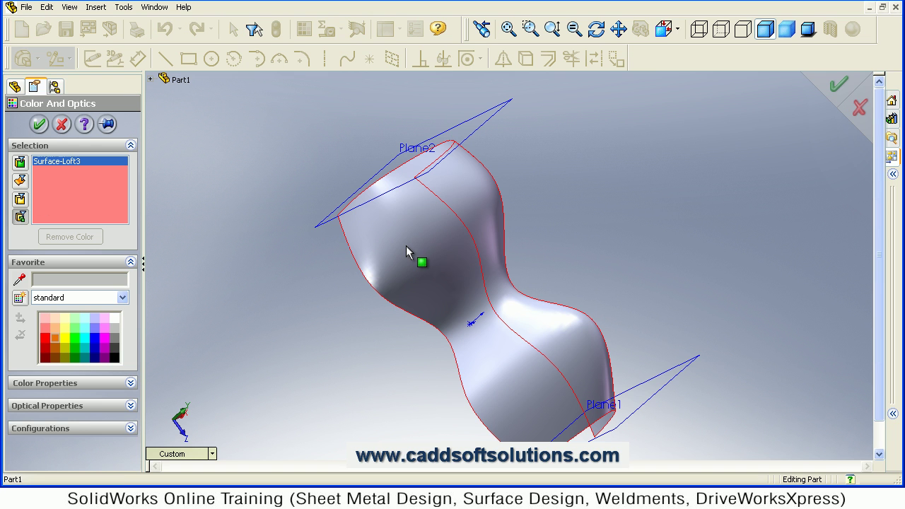
click(44, 340)
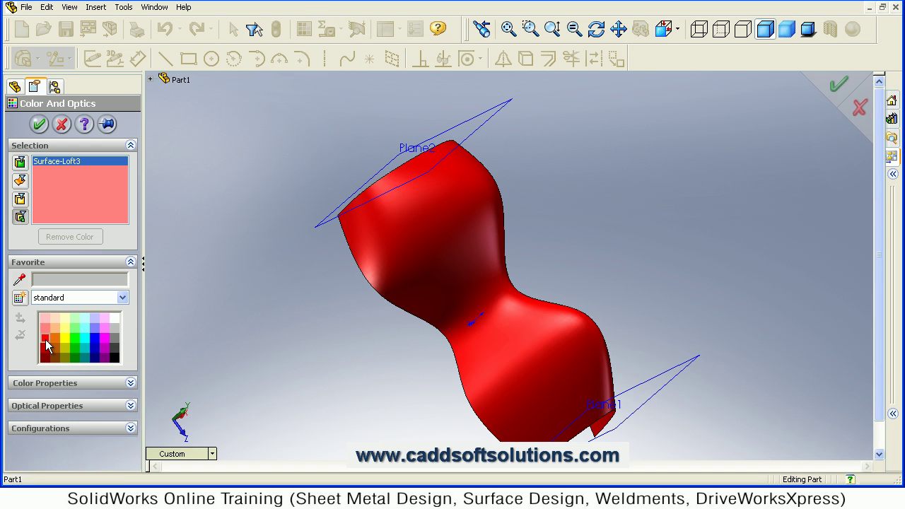
click(40, 128)
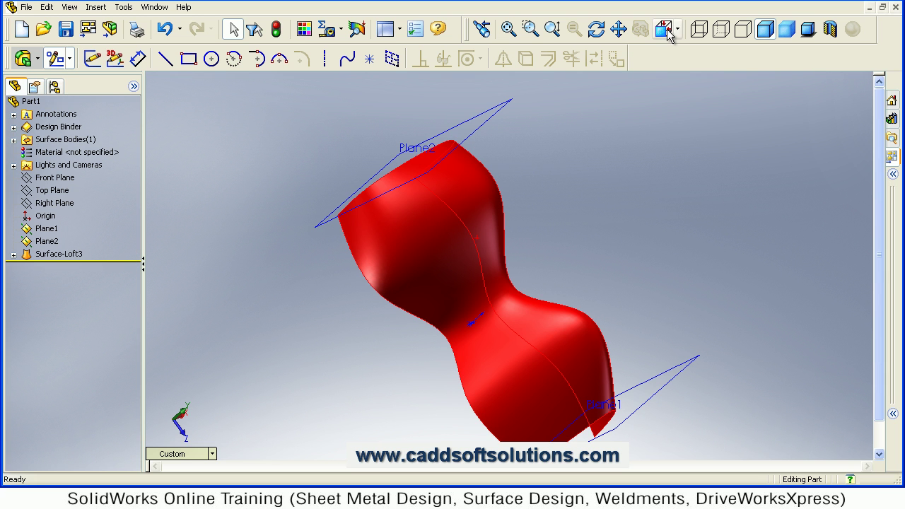
Step: Return the model to the isometric view and examine the red lofted surface up close
click(677, 29)
click(715, 133)
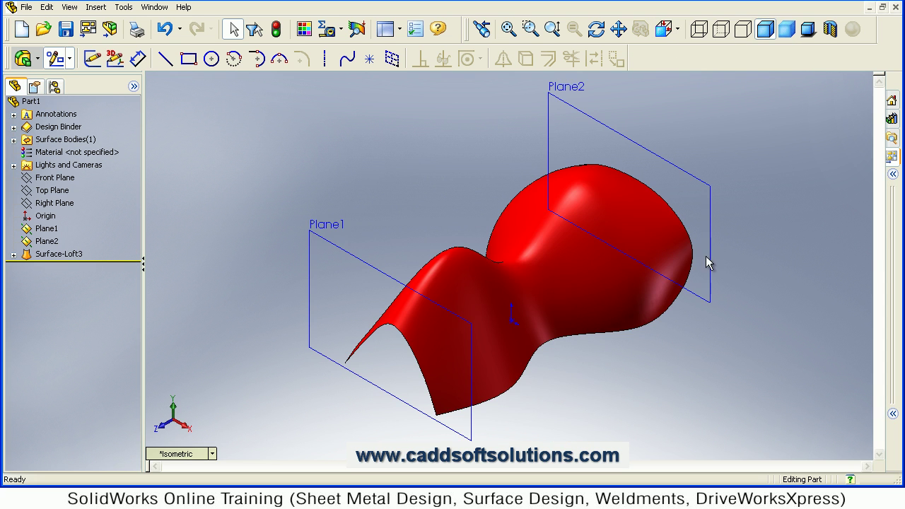
scroll(612, 327, down, 1)
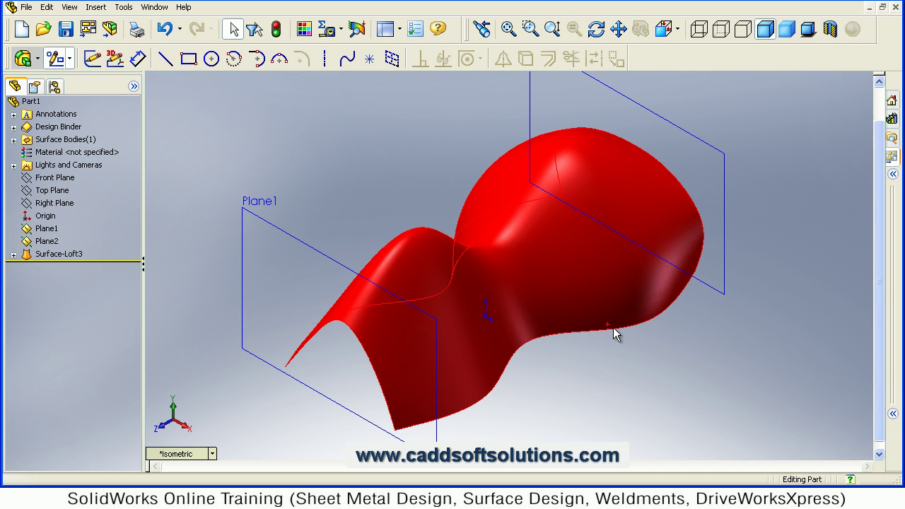
scroll(613, 327, down, 1)
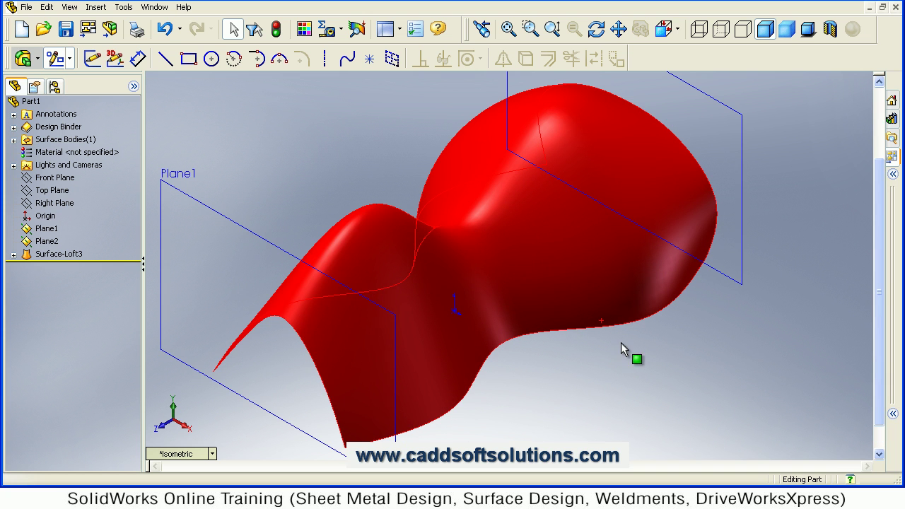
click(620, 342)
click(799, 388)
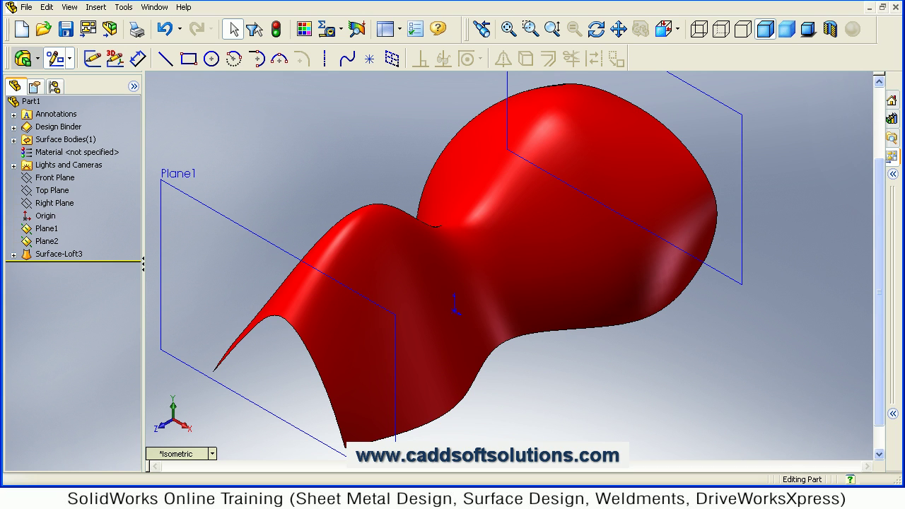